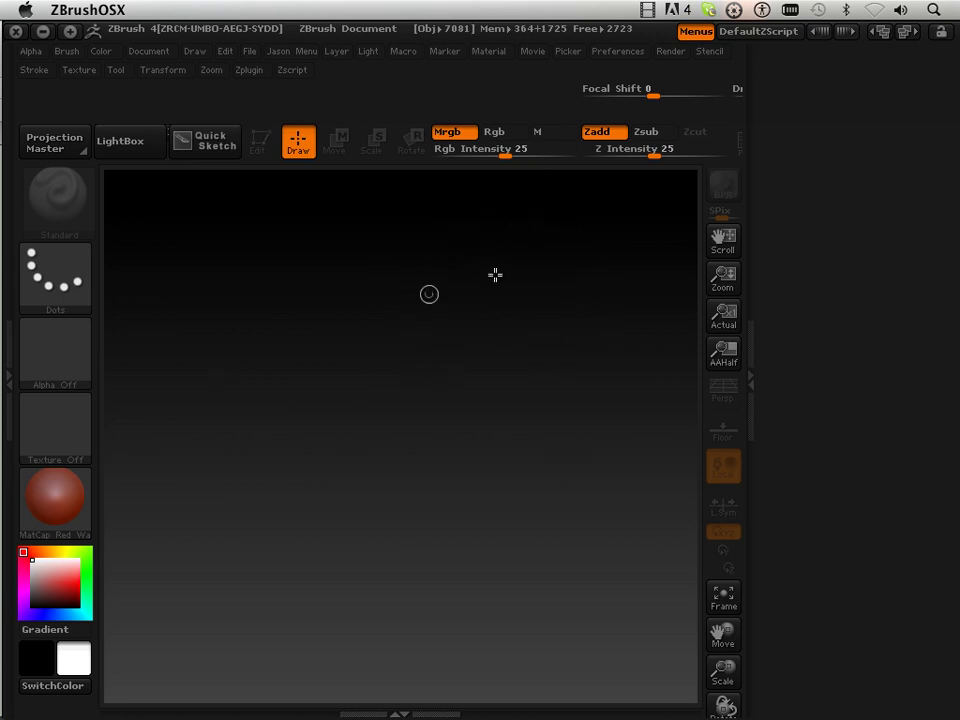
- Draw a ZSphere on the lower part of the canvas, put it into Edit mode and turn on symmetry
{"action": "key", "text": "F1"}
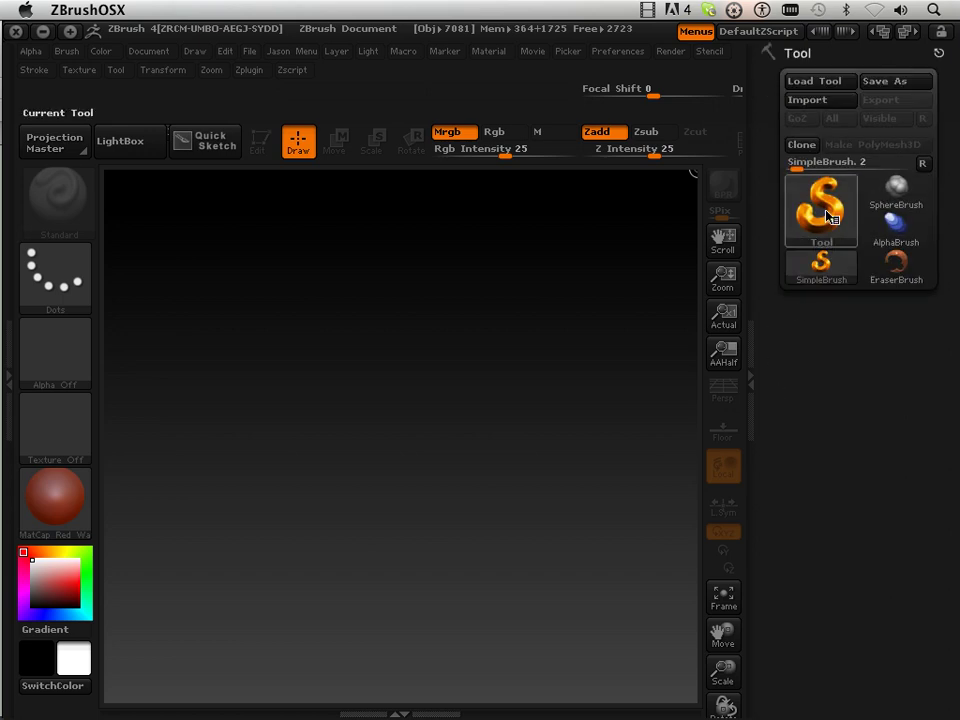
{"action": "left_click", "coordinate": [820, 205]}
{"action": "left_click", "coordinate": [441, 327]}
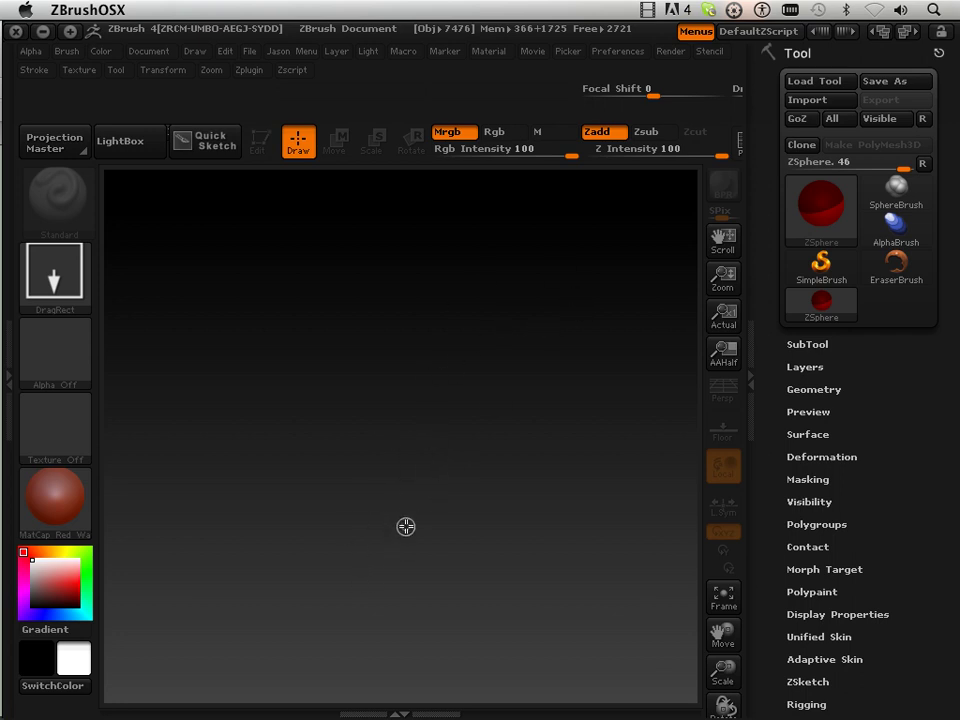
{"action": "left_click_drag", "start_coordinate": [408, 517], "coordinate": [410, 663]}
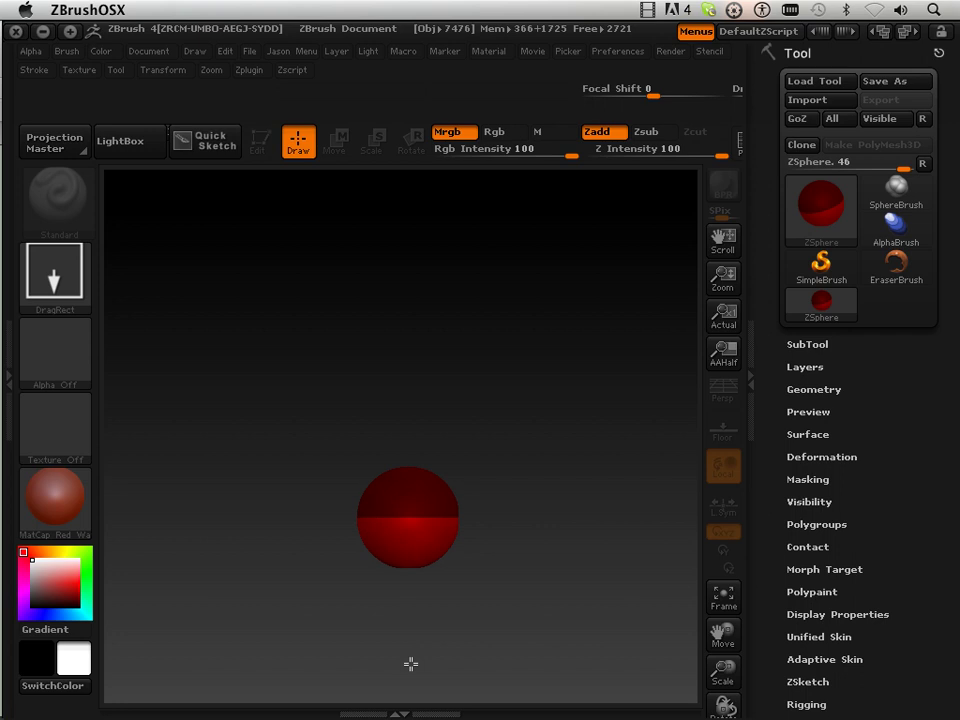
{"action": "left_click", "coordinate": [262, 148]}
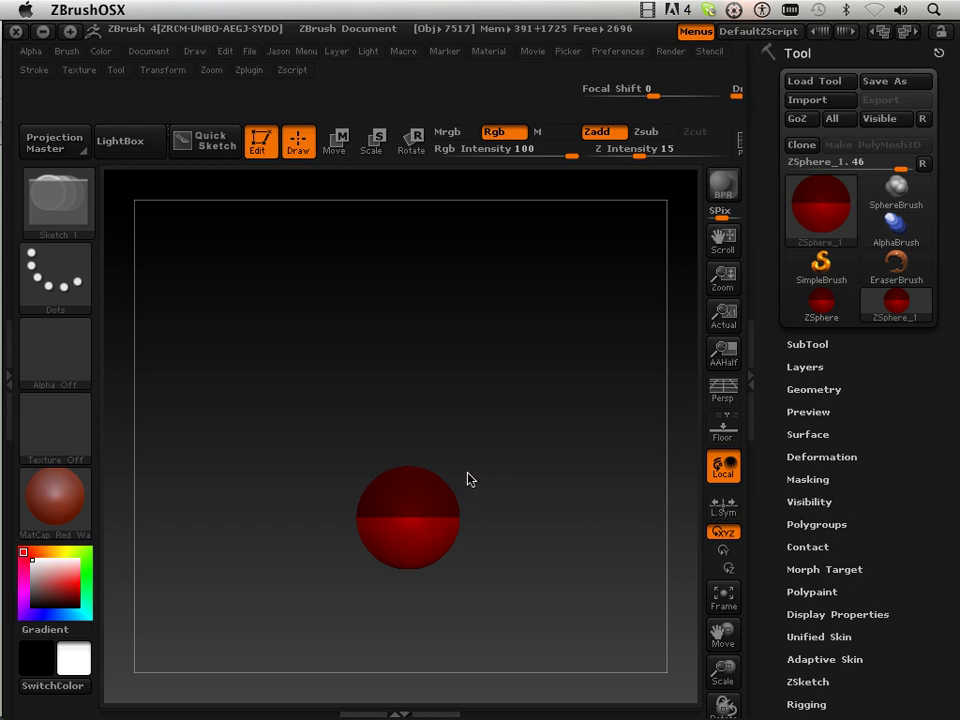
{"action": "left_click", "coordinate": [164, 74]}
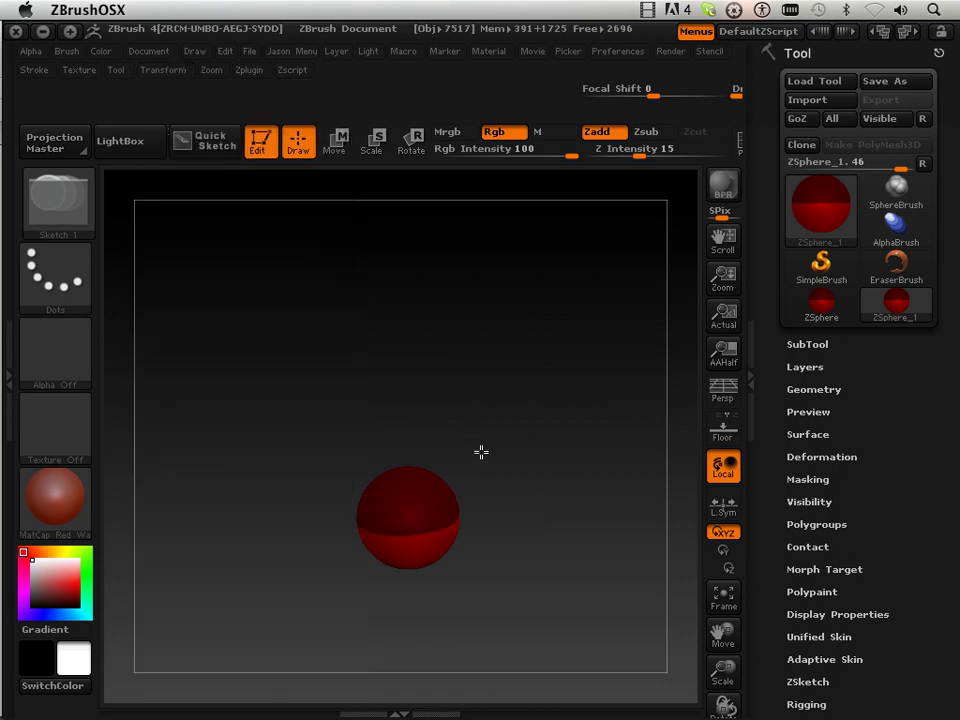
- Scale the root ZSphere down to about two thirds of its size
{"action": "left_click", "coordinate": [371, 141]}
{"action": "mouse_move", "coordinate": [409, 517]}
{"action": "left_mouse_down"}
{"action": "mouse_move", "coordinate": [426, 485]}
{"action": "mouse_move", "coordinate": [424, 508]}
{"action": "mouse_move", "coordinate": [287, 472]}
{"action": "mouse_move", "coordinate": [247, 427]}
{"action": "left_mouse_up"}
{"action": "left_click_drag", "start_coordinate": [382, 492], "coordinate": [327, 465]}
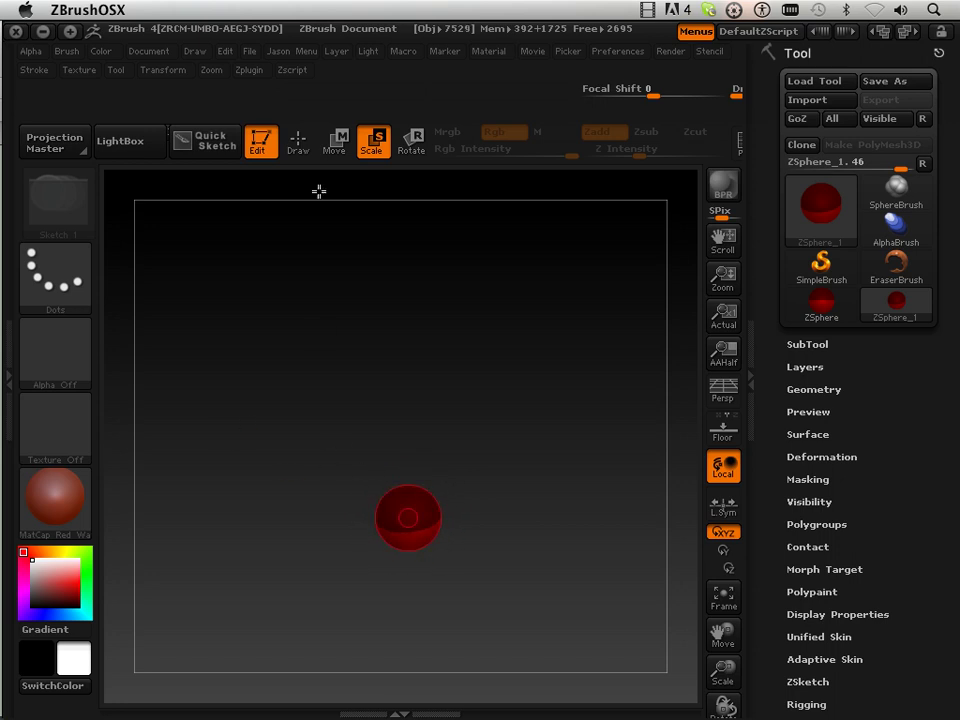
- Draw three more ZSpheres stacked upward from the root to form the waist, chest and head
{"action": "left_click", "coordinate": [297, 143]}
{"action": "left_click_drag", "start_coordinate": [381, 394], "coordinate": [334, 334], "text": "shift"}
{"action": "left_click_drag", "start_coordinate": [491, 414], "coordinate": [483, 565]}
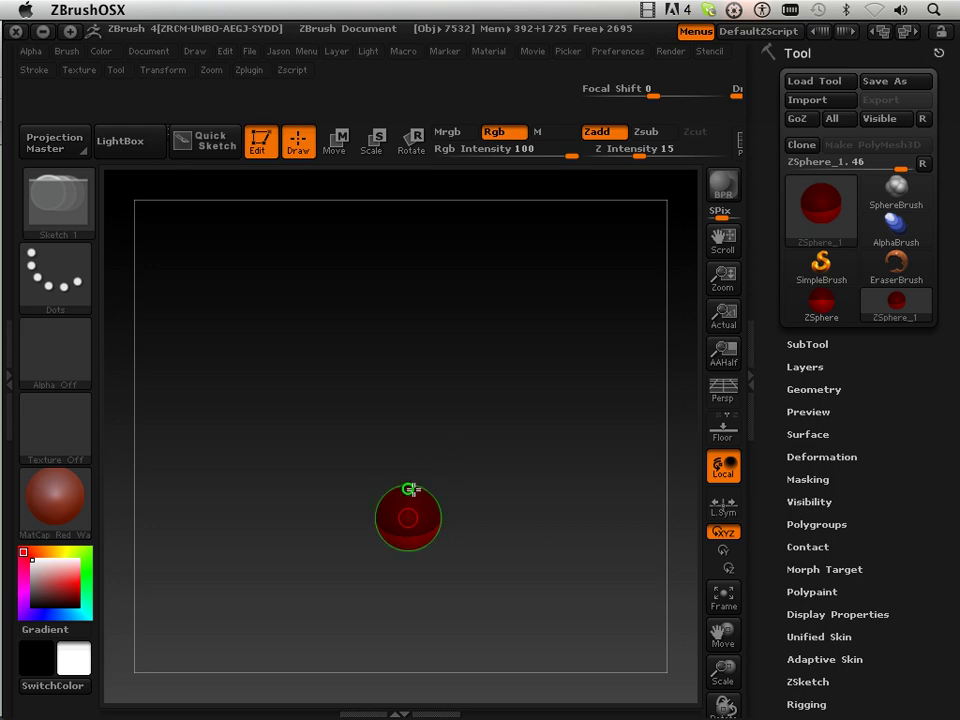
{"action": "left_click_drag", "start_coordinate": [403, 489], "coordinate": [417, 524]}
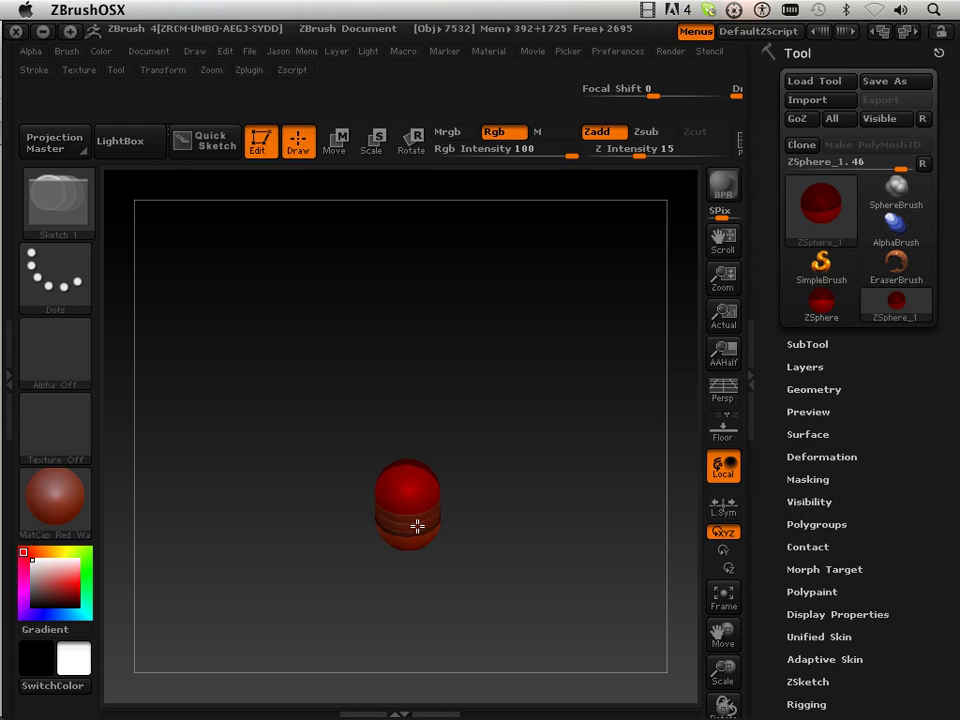
{"action": "left_click_drag", "start_coordinate": [418, 526], "coordinate": [419, 545]}
{"action": "left_click_drag", "start_coordinate": [408, 463], "coordinate": [410, 498]}
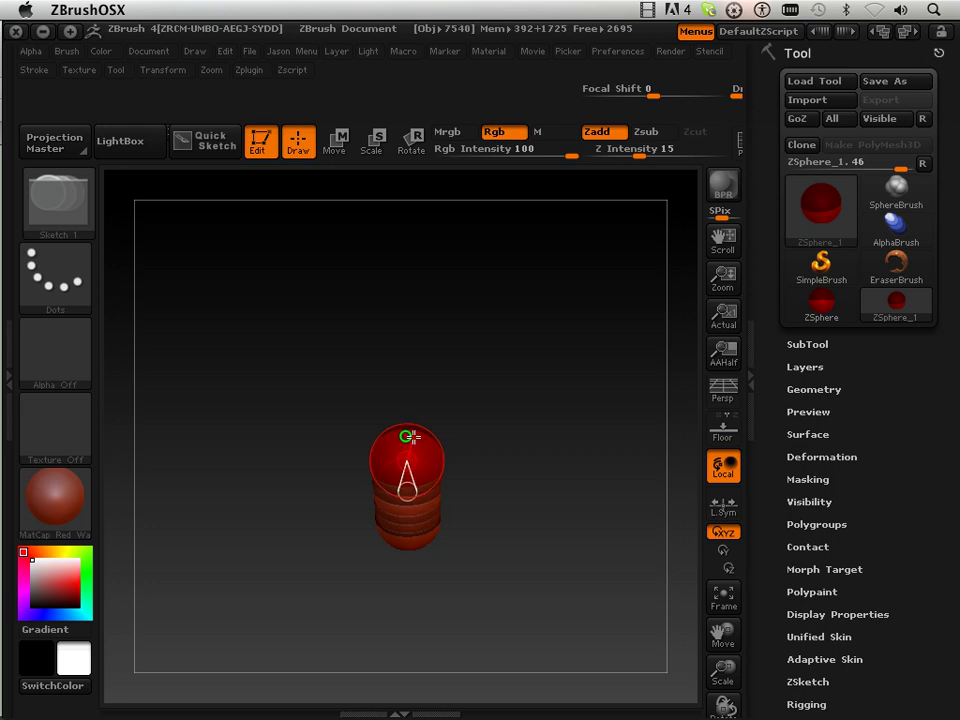
{"action": "mouse_move", "coordinate": [408, 431]}
{"action": "left_mouse_down"}
{"action": "mouse_move", "coordinate": [408, 454]}
{"action": "mouse_move", "coordinate": [405, 418]}
{"action": "mouse_move", "coordinate": [407, 443]}
{"action": "left_mouse_up"}
- Rotate the torso ZSpheres so the spine curves forward above the pelvis
{"action": "left_click_drag", "start_coordinate": [495, 505], "coordinate": [480, 475]}
{"action": "left_click_drag", "start_coordinate": [722, 671], "coordinate": [722, 714]}
{"action": "left_click_drag", "start_coordinate": [722, 634], "coordinate": [732, 594]}
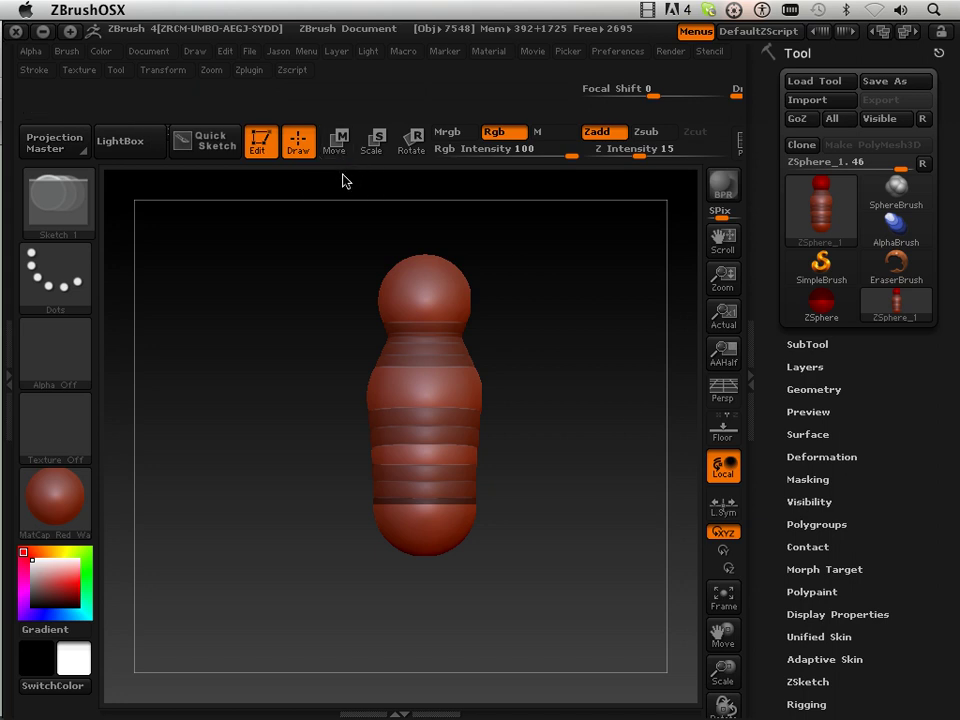
{"action": "left_click", "coordinate": [403, 156]}
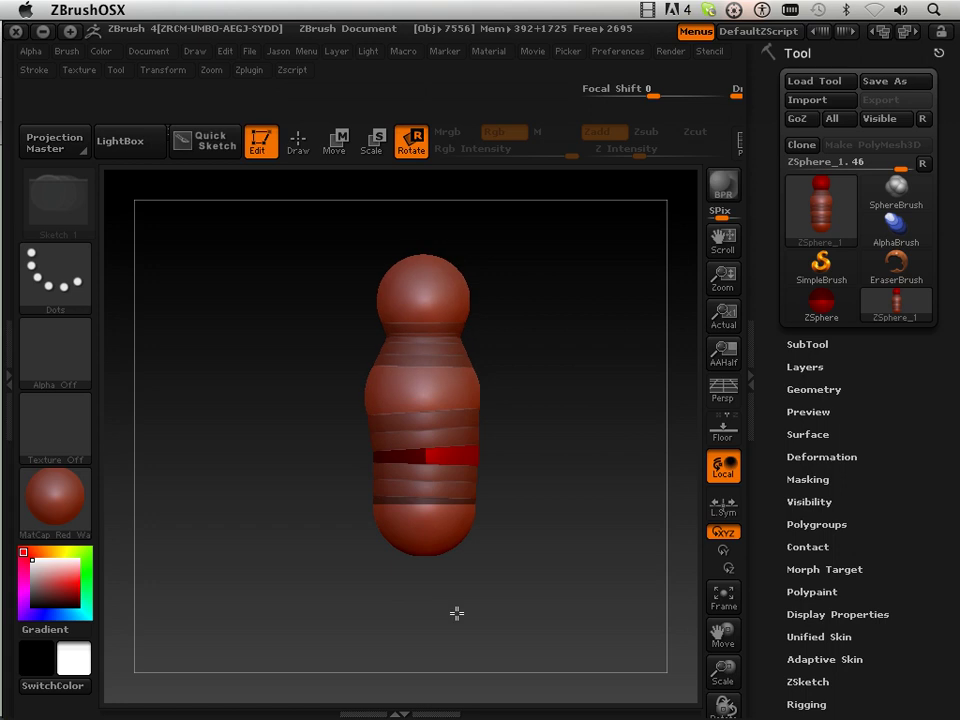
{"action": "left_click_drag", "start_coordinate": [440, 498], "coordinate": [440, 420]}
{"action": "mouse_move", "coordinate": [444, 485]}
{"action": "left_mouse_down"}
{"action": "mouse_move", "coordinate": [429, 482]}
{"action": "mouse_move", "coordinate": [448, 471]}
{"action": "mouse_move", "coordinate": [451, 440]}
{"action": "mouse_move", "coordinate": [439, 437]}
{"action": "mouse_move", "coordinate": [439, 476]}
{"action": "mouse_move", "coordinate": [427, 432]}
{"action": "mouse_move", "coordinate": [436, 429]}
{"action": "mouse_move", "coordinate": [437, 474]}
{"action": "left_mouse_up"}
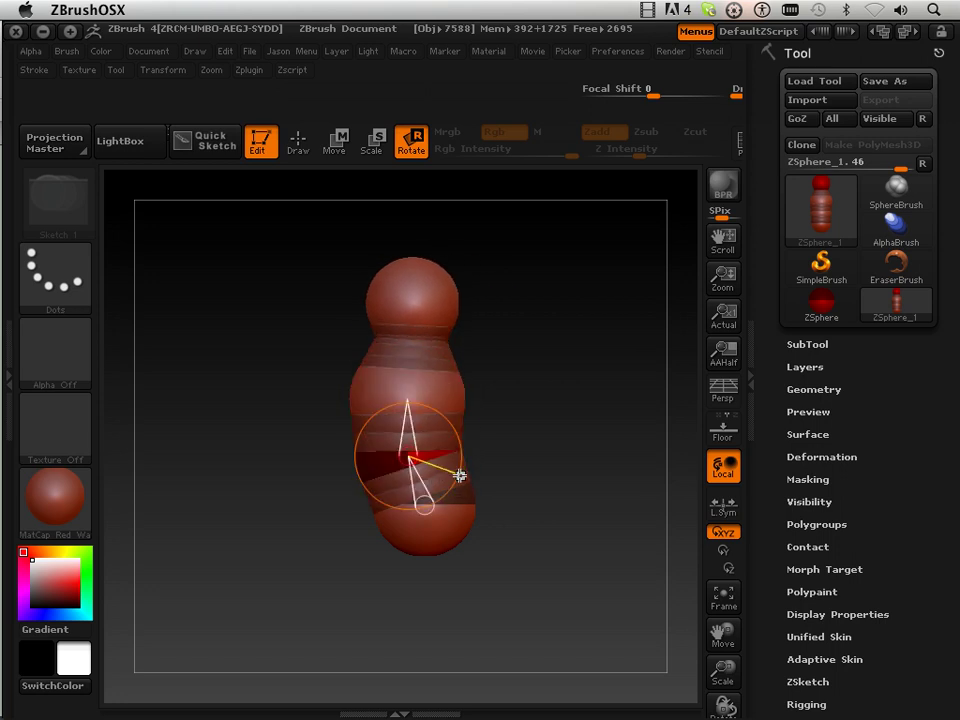
- Set the adaptive skin density to 1 and preview the figure's mesh with its polyframe
{"action": "key", "text": "a"}
{"action": "left_click_drag", "start_coordinate": [300, 546], "coordinate": [411, 566]}
{"action": "mouse_move", "coordinate": [581, 501]}
{"action": "left_mouse_down"}
{"action": "mouse_move", "coordinate": [462, 506]}
{"action": "mouse_move", "coordinate": [579, 505]}
{"action": "left_mouse_up"}
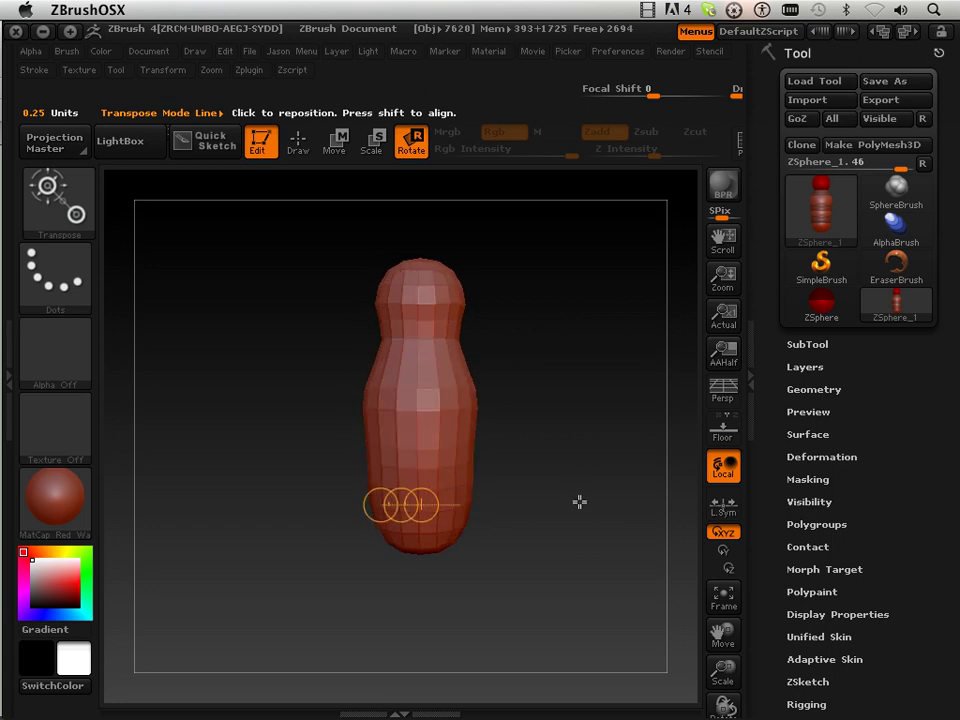
{"action": "key", "text": "a"}
{"action": "left_click_drag", "start_coordinate": [767, 613], "coordinate": [766, 477]}
{"action": "left_click", "coordinate": [818, 419]}
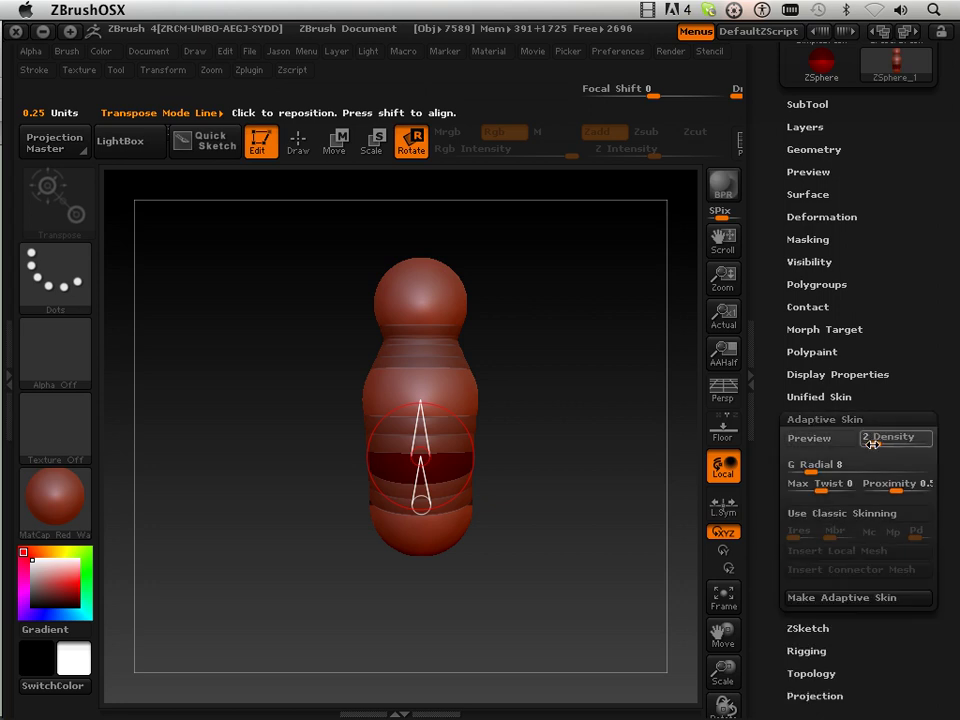
{"action": "key", "text": "a"}
- Examine the edge layout of the torso's adaptive skin preview from the front and side
{"action": "left_click_drag", "start_coordinate": [547, 496], "coordinate": [499, 491]}
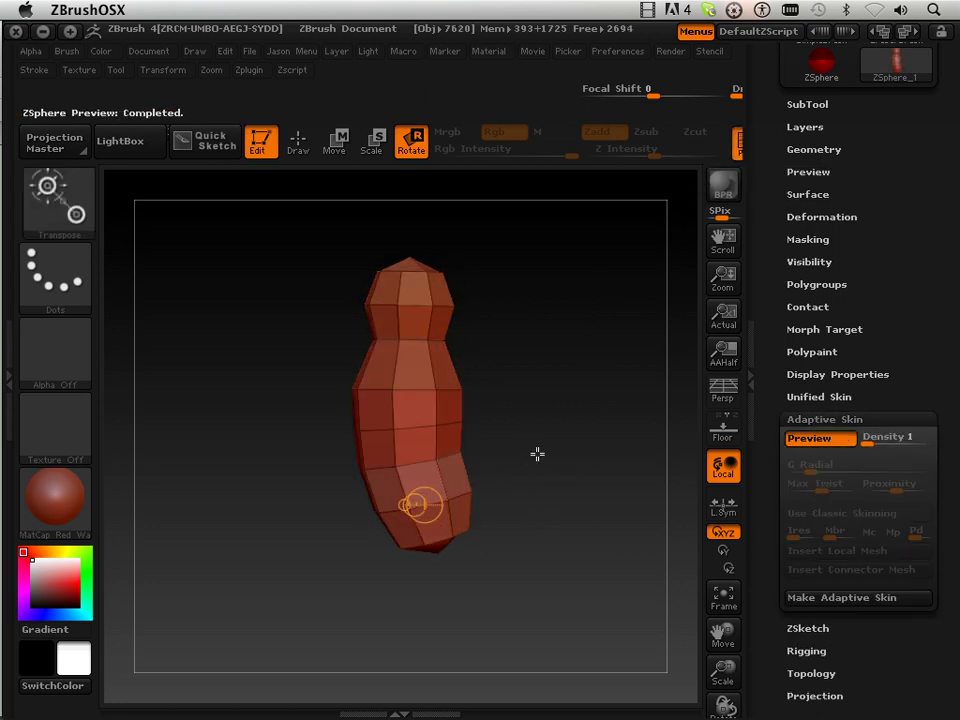
{"action": "left_click_drag", "start_coordinate": [546, 456], "coordinate": [618, 463]}
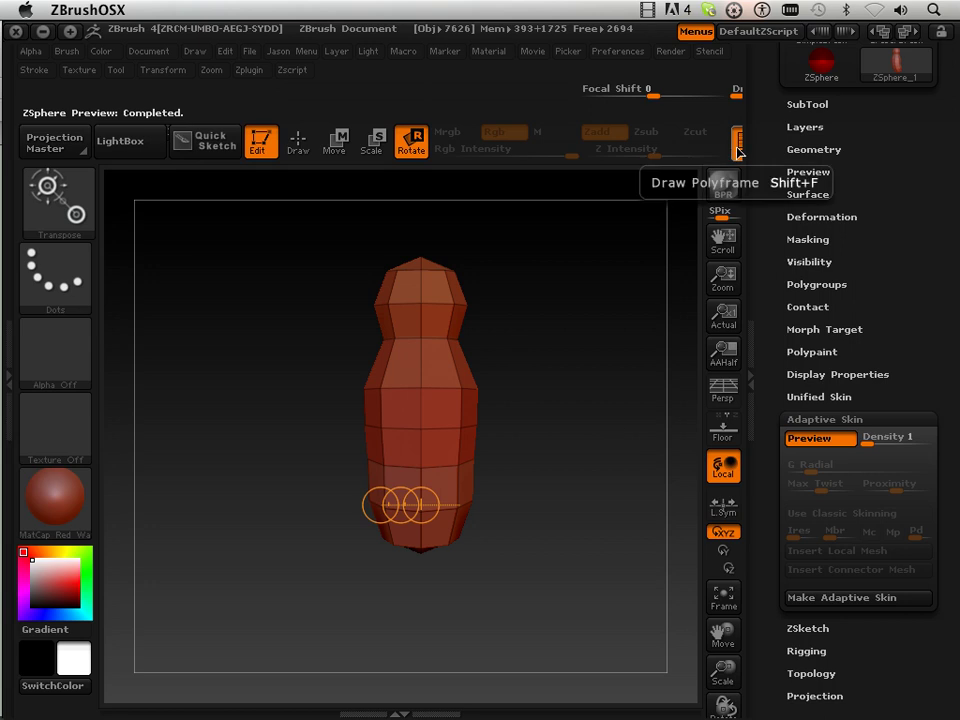
{"action": "key", "text": "a"}
{"action": "key", "text": "a"}
{"action": "left_click_drag", "start_coordinate": [548, 433], "coordinate": [437, 318]}
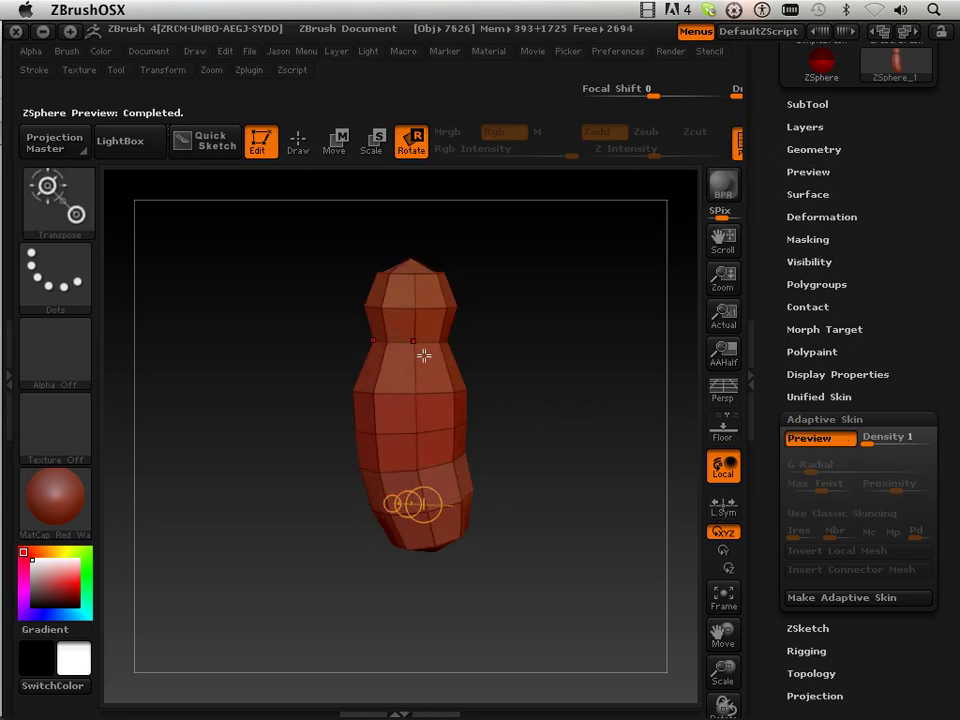
{"action": "left_click_drag", "start_coordinate": [507, 373], "coordinate": [580, 387]}
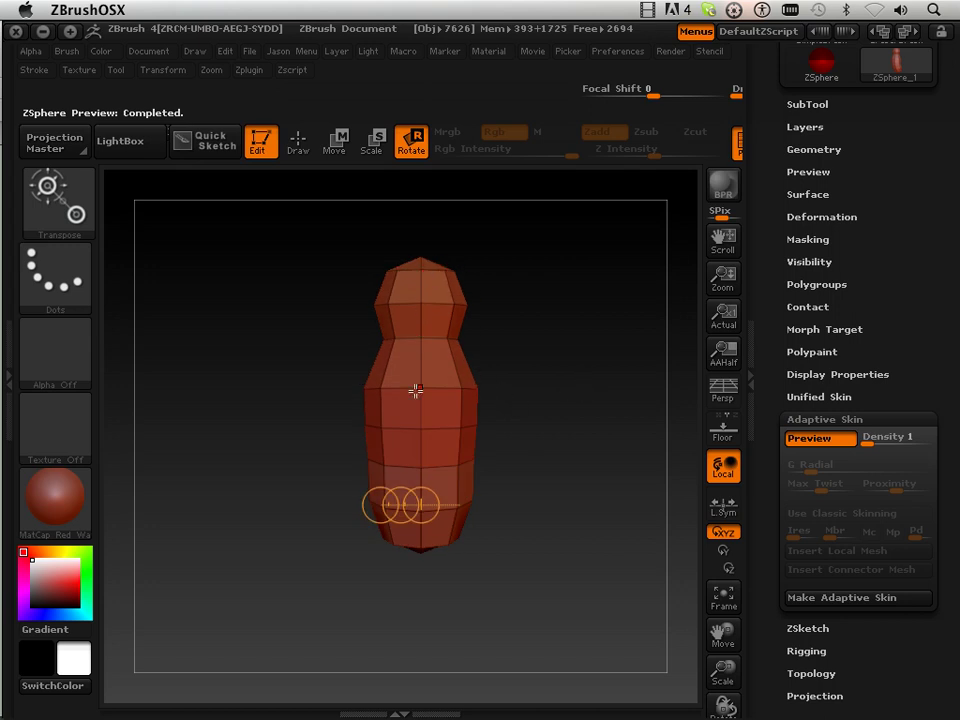
{"action": "key", "text": "a"}
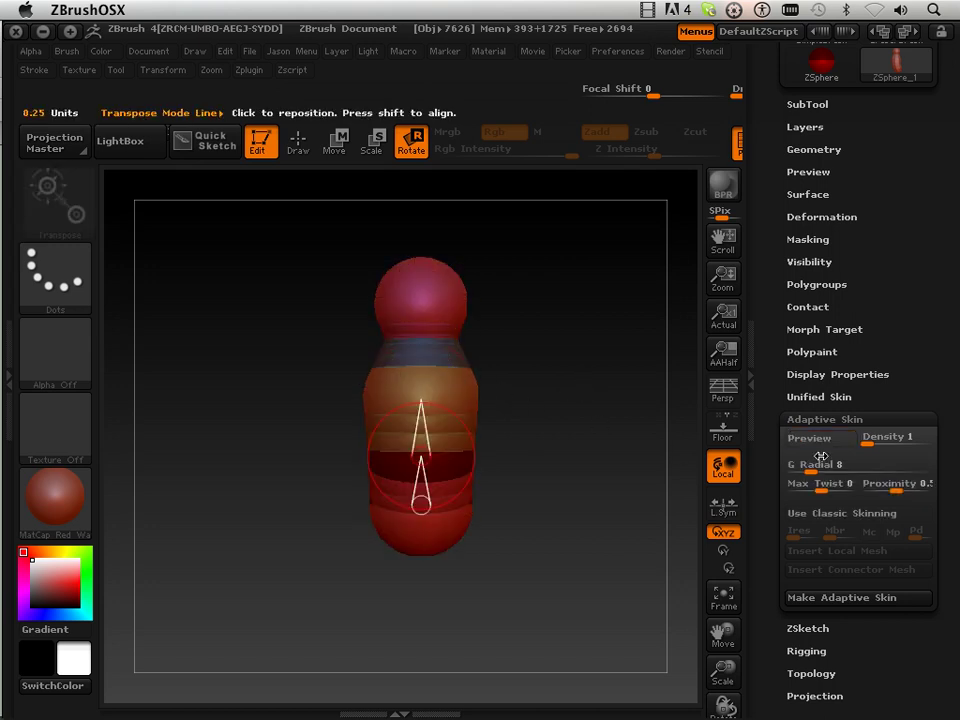
- Draw mirrored shoulder ZSpheres on both sides of the chest and check them in the adaptive skin preview
{"action": "left_click", "coordinate": [298, 143]}
{"action": "left_click_drag", "start_coordinate": [420, 392], "coordinate": [420, 416]}
{"action": "left_click_drag", "start_coordinate": [270, 519], "coordinate": [364, 507]}
{"action": "key", "text": "a"}
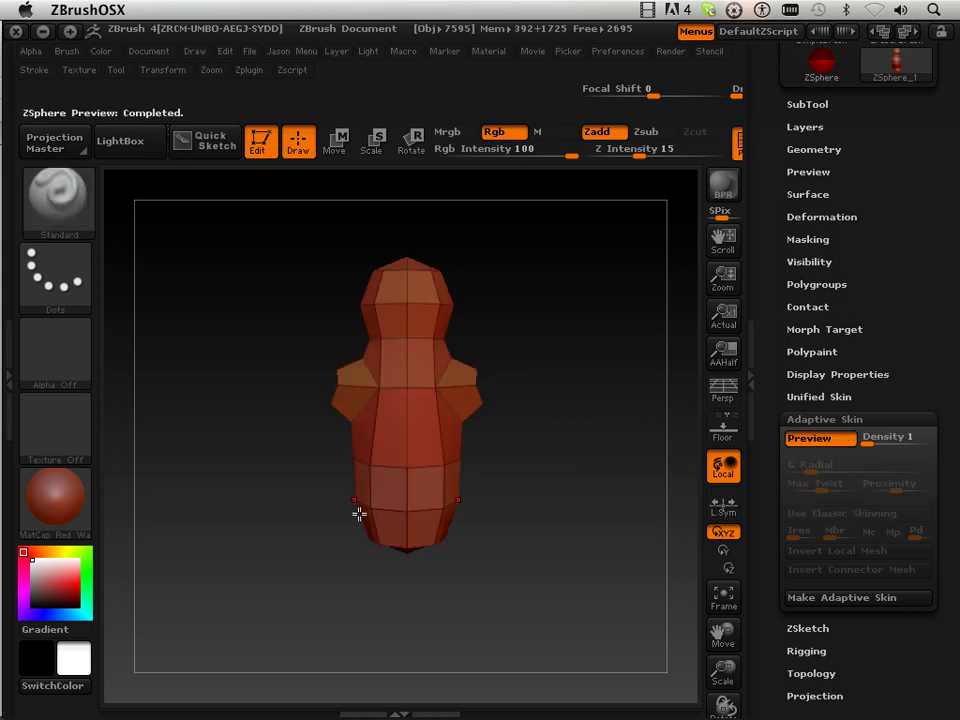
{"action": "key", "text": "a"}
{"action": "key", "text": "a"}
{"action": "key", "text": "a"}
{"action": "left_click_drag", "start_coordinate": [545, 497], "coordinate": [447, 246]}
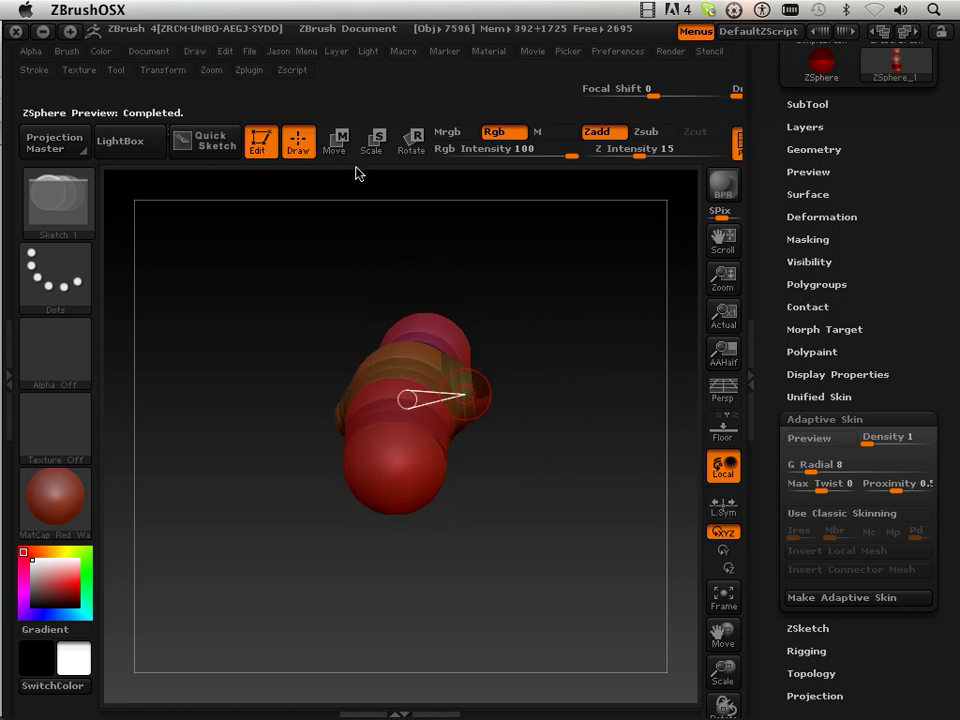
{"action": "key", "text": "a"}
{"action": "left_click_drag", "start_coordinate": [514, 339], "coordinate": [354, 161]}
{"action": "key", "text": "a"}
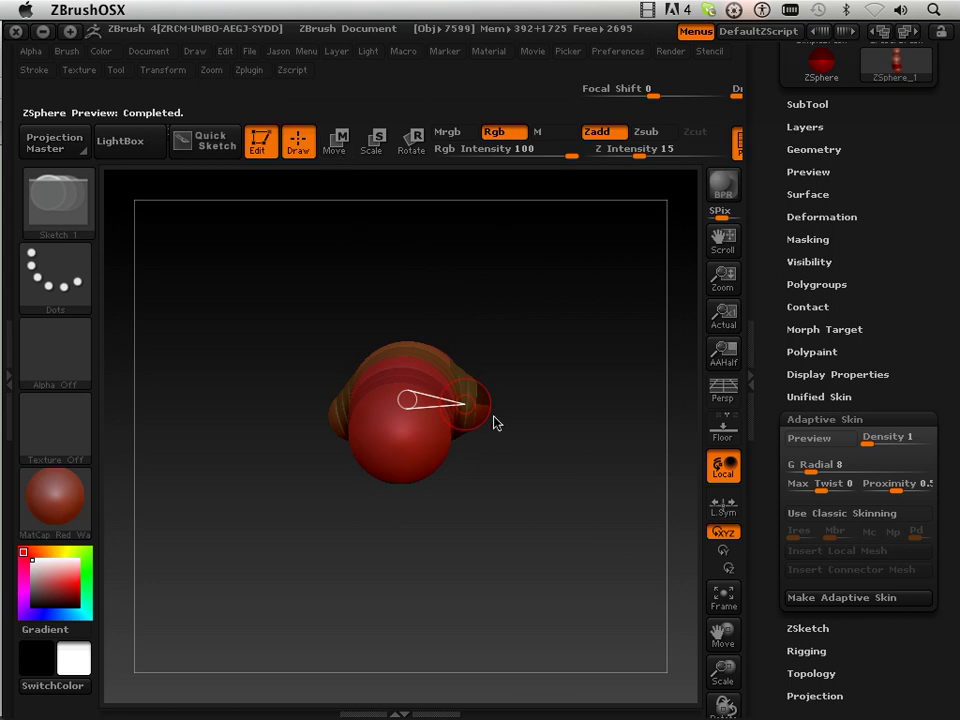
- Draw an arm ZSphere from each shoulder, move it down beside the torso and check the adaptive skin preview
{"action": "mouse_move", "coordinate": [491, 420]}
{"action": "left_mouse_down"}
{"action": "mouse_move", "coordinate": [484, 410]}
{"action": "mouse_move", "coordinate": [494, 425]}
{"action": "left_mouse_up"}
{"action": "left_click_drag", "start_coordinate": [541, 347], "coordinate": [551, 514]}
{"action": "left_click", "coordinate": [335, 150]}
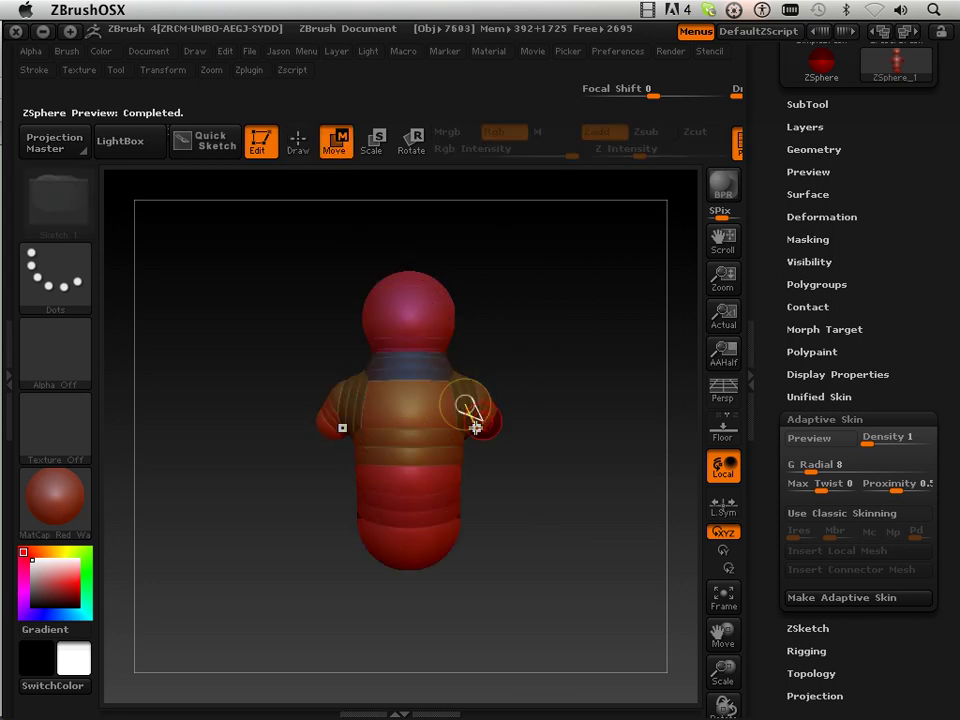
{"action": "left_click_drag", "start_coordinate": [476, 426], "coordinate": [450, 572]}
{"action": "key", "text": "a"}
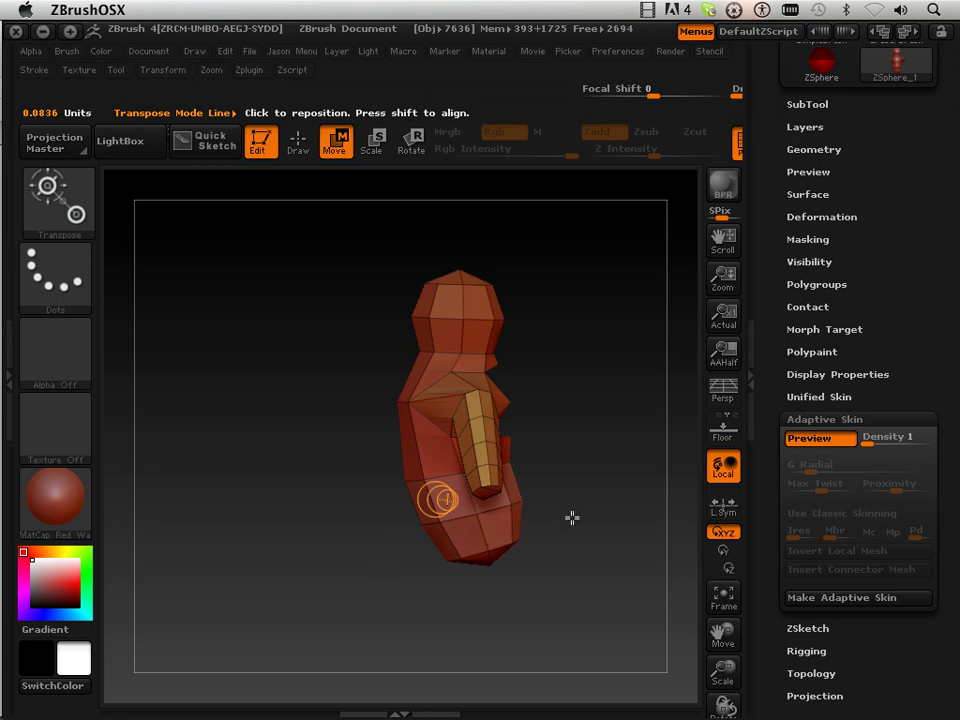
{"action": "left_click_drag", "start_coordinate": [548, 548], "coordinate": [585, 605]}
{"action": "left_click", "coordinate": [302, 146]}
{"action": "mouse_move", "coordinate": [345, 475]}
{"action": "left_mouse_down"}
{"action": "mouse_move", "coordinate": [293, 482]}
{"action": "mouse_move", "coordinate": [277, 469]}
{"action": "left_mouse_up"}
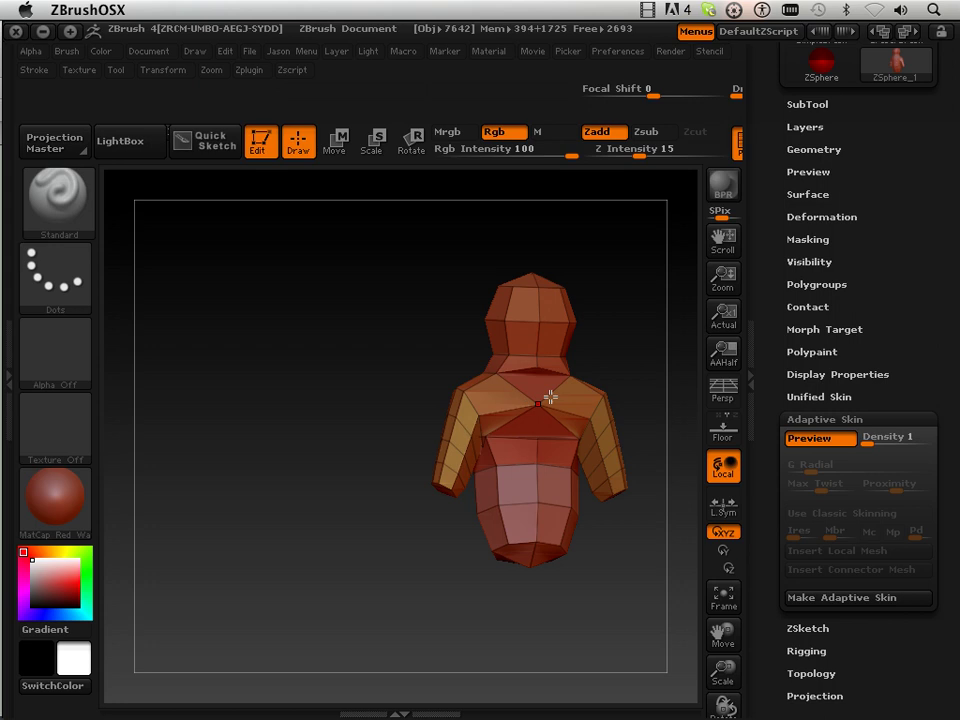
{"action": "left_click_drag", "start_coordinate": [390, 325], "coordinate": [437, 540]}
{"action": "key", "text": "a"}
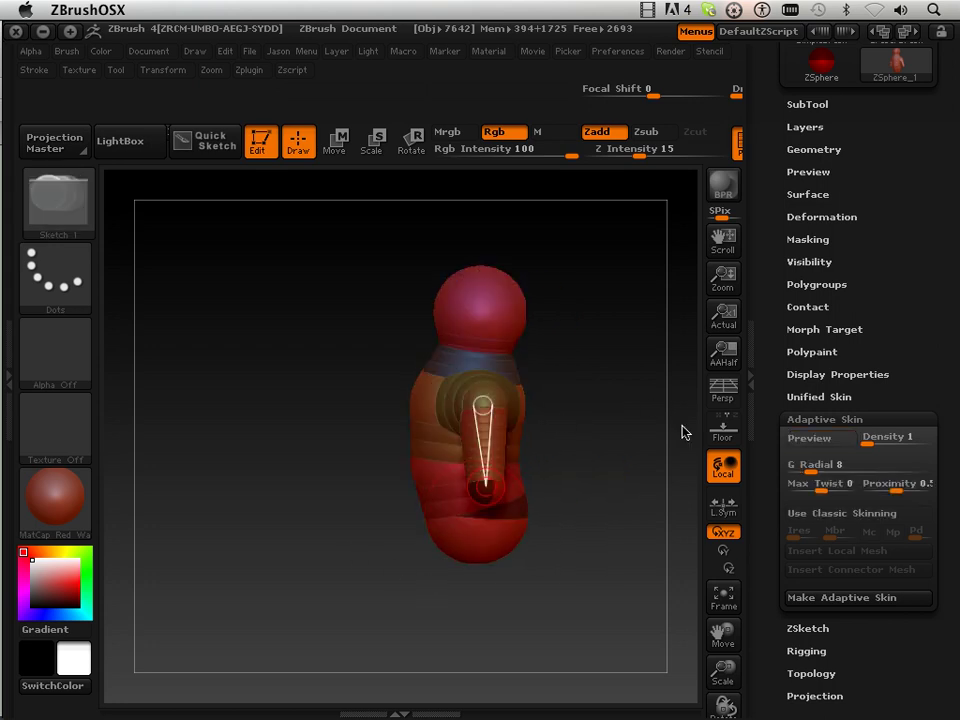
- Set the adaptive skin density to 2 and inspect the preview mesh around the shoulders and chest
{"action": "left_click", "coordinate": [874, 440]}
{"action": "key", "text": "a"}
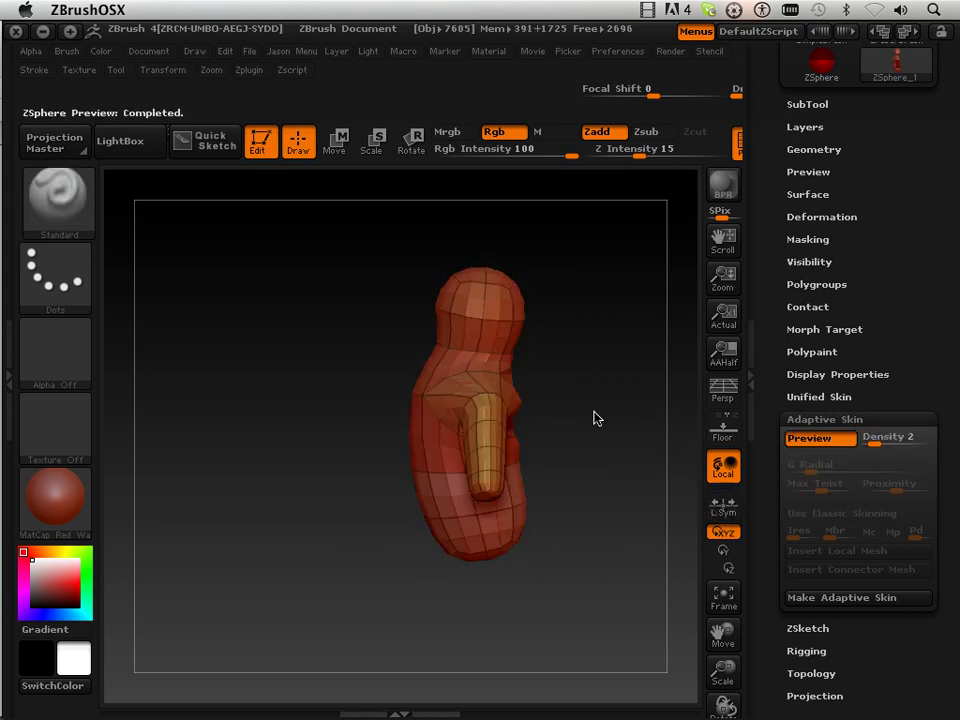
{"action": "left_click_drag", "start_coordinate": [589, 414], "coordinate": [495, 376]}
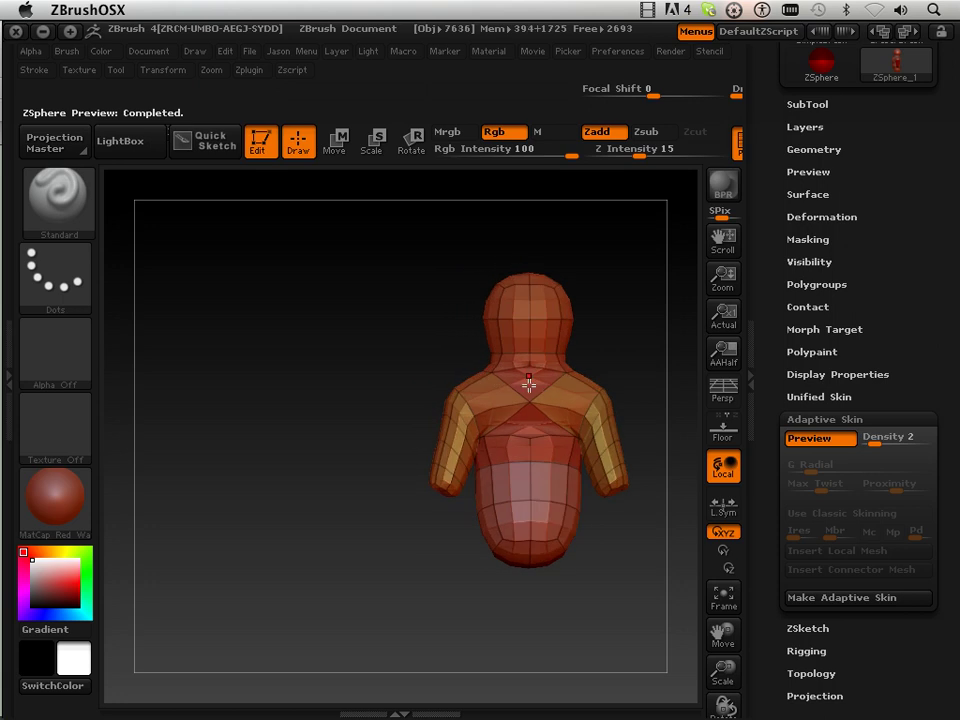
{"action": "left_click_drag", "start_coordinate": [316, 436], "coordinate": [475, 419]}
{"action": "key", "text": "a"}
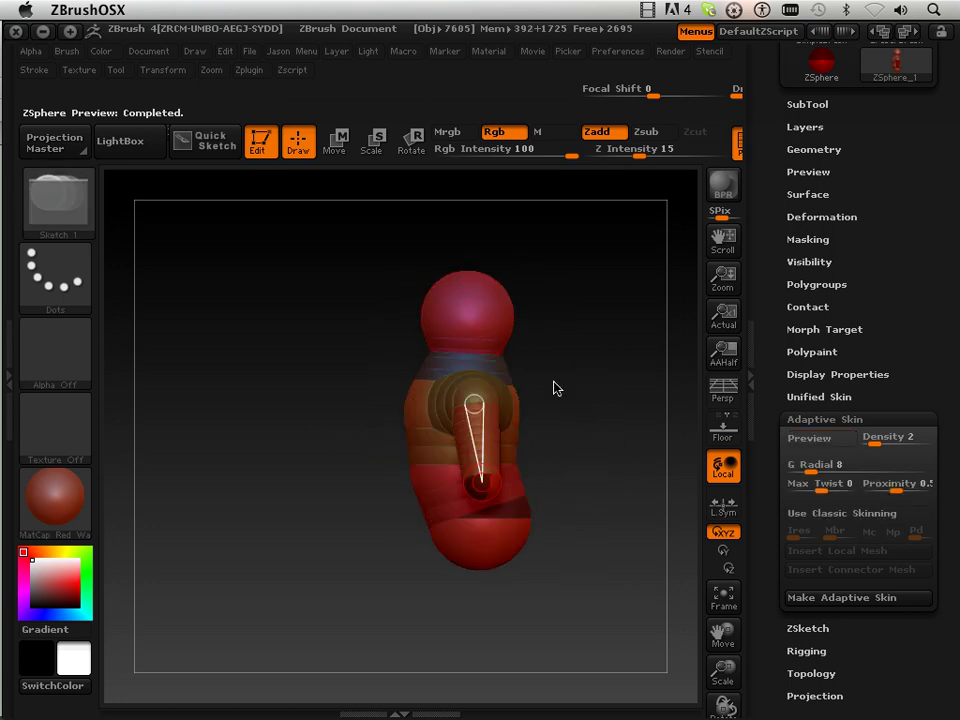
{"action": "mouse_move", "coordinate": [585, 417]}
{"action": "left_mouse_down"}
{"action": "mouse_move", "coordinate": [574, 424]}
{"action": "mouse_move", "coordinate": [574, 328]}
{"action": "left_mouse_up"}
{"action": "key", "text": "a"}
{"action": "key", "text": "a"}
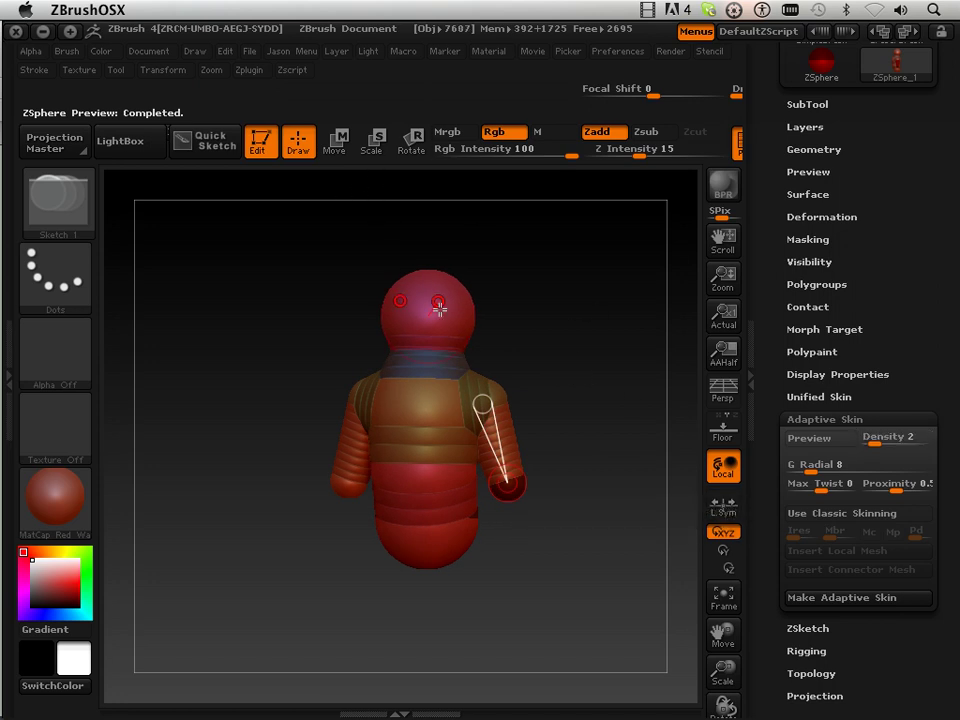
- Delete the arm and shoulder ZSpheres, draw larger mirrored shoulder ZSpheres on the chest and check the skin preview
{"action": "left_click", "coordinate": [508, 484], "text": "alt"}
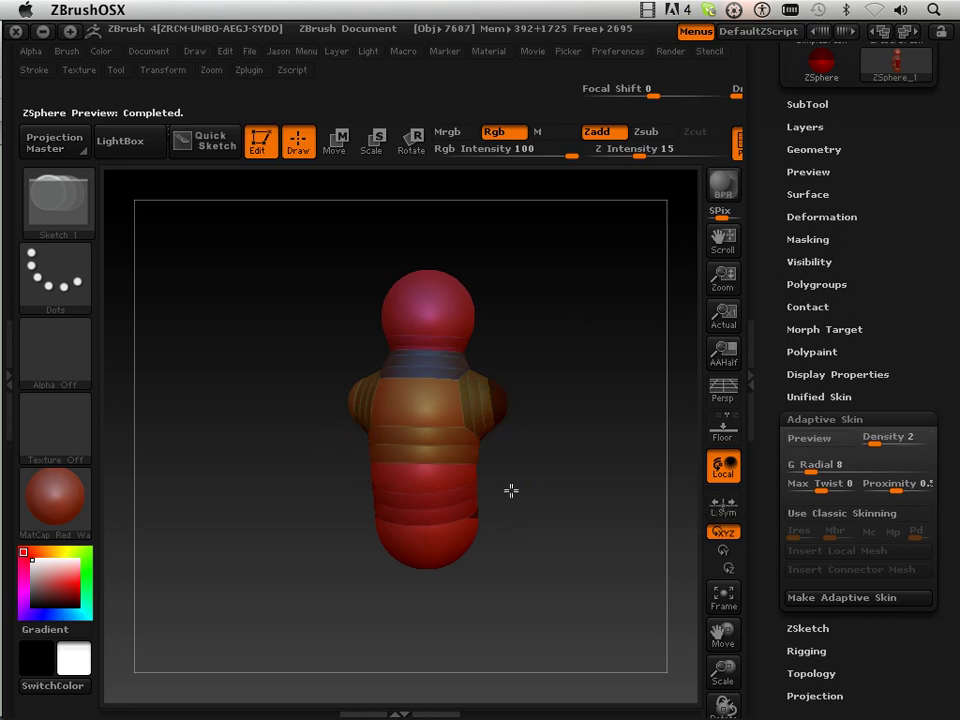
{"action": "left_click", "coordinate": [500, 410], "text": "alt"}
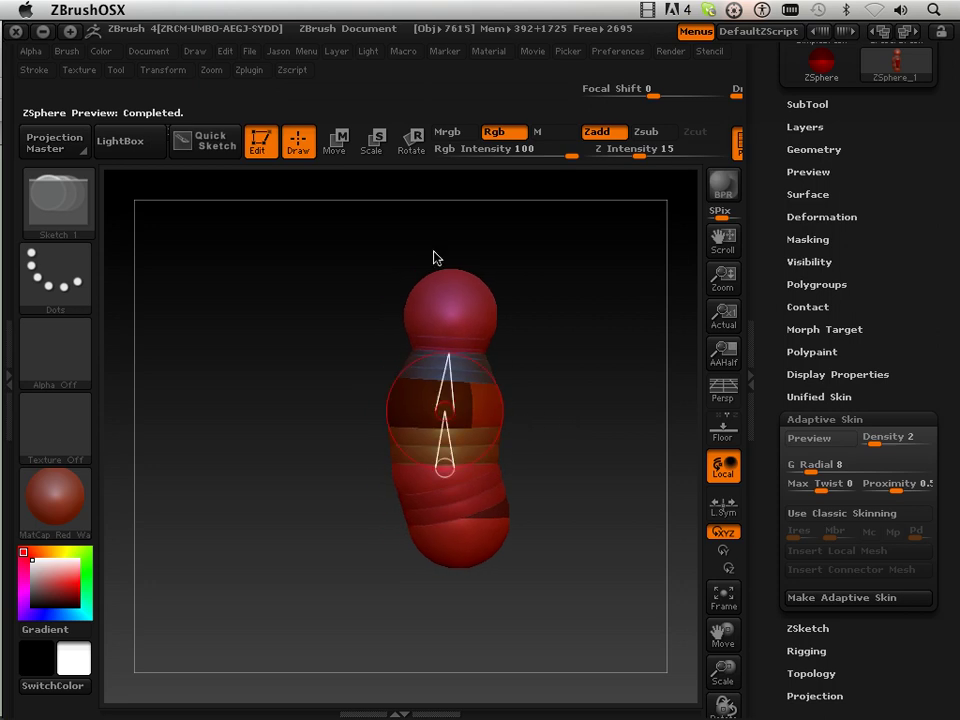
{"action": "left_click_drag", "start_coordinate": [463, 407], "coordinate": [468, 437]}
{"action": "key", "text": "a"}
{"action": "left_click_drag", "start_coordinate": [401, 514], "coordinate": [263, 552]}
{"action": "left_click_drag", "start_coordinate": [561, 435], "coordinate": [475, 408]}
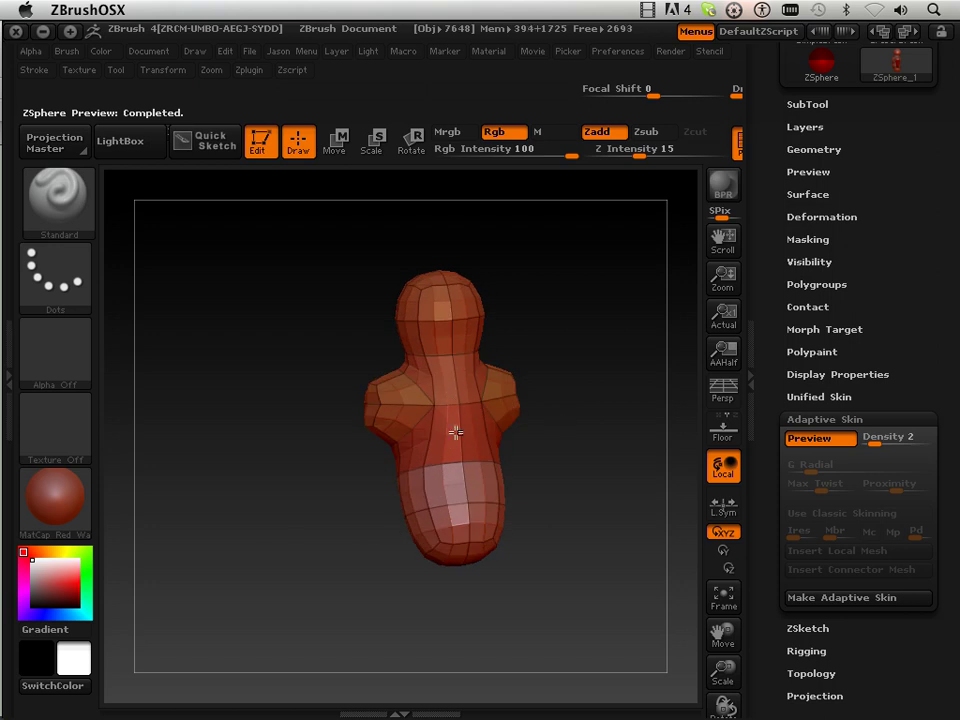
{"action": "mouse_move", "coordinate": [417, 427]}
{"action": "left_mouse_down"}
{"action": "mouse_move", "coordinate": [354, 525]}
{"action": "mouse_move", "coordinate": [414, 504]}
{"action": "left_mouse_up"}
{"action": "key", "text": "a"}
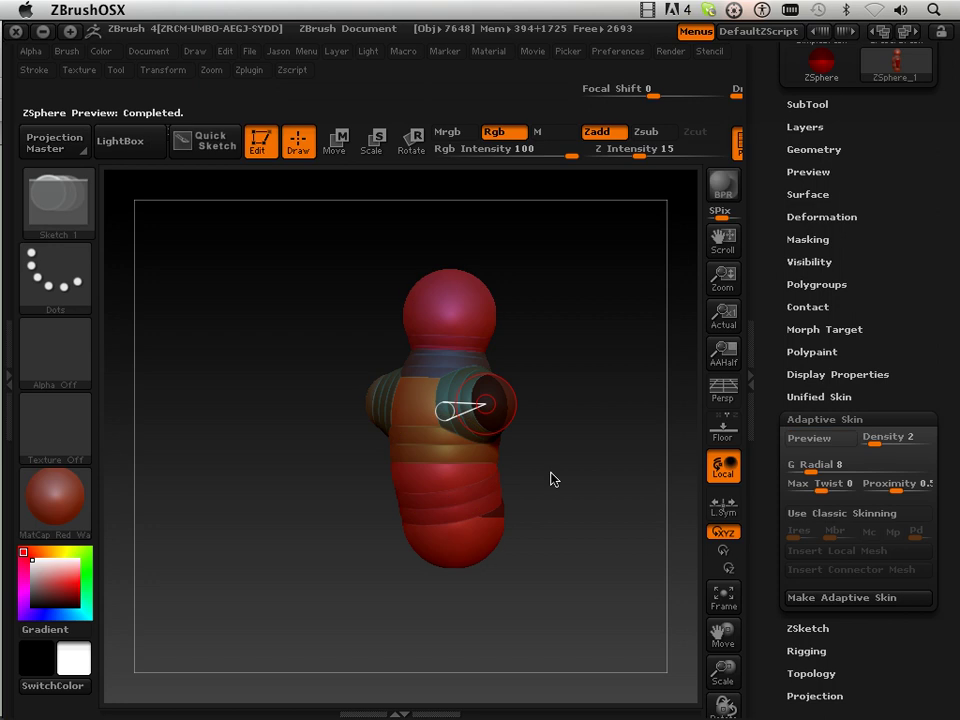
- Draw new arm ZSpheres from the shoulders, move them down beside the torso and check the skin preview
{"action": "mouse_move", "coordinate": [512, 398]}
{"action": "left_mouse_down"}
{"action": "mouse_move", "coordinate": [516, 416]}
{"action": "mouse_move", "coordinate": [549, 375]}
{"action": "mouse_move", "coordinate": [578, 429]}
{"action": "mouse_move", "coordinate": [516, 435]}
{"action": "mouse_move", "coordinate": [529, 469]}
{"action": "left_mouse_up"}
{"action": "left_click", "coordinate": [336, 145]}
{"action": "key", "text": "a"}
{"action": "left_click_drag", "start_coordinate": [585, 440], "coordinate": [603, 430]}
{"action": "key", "text": "a"}
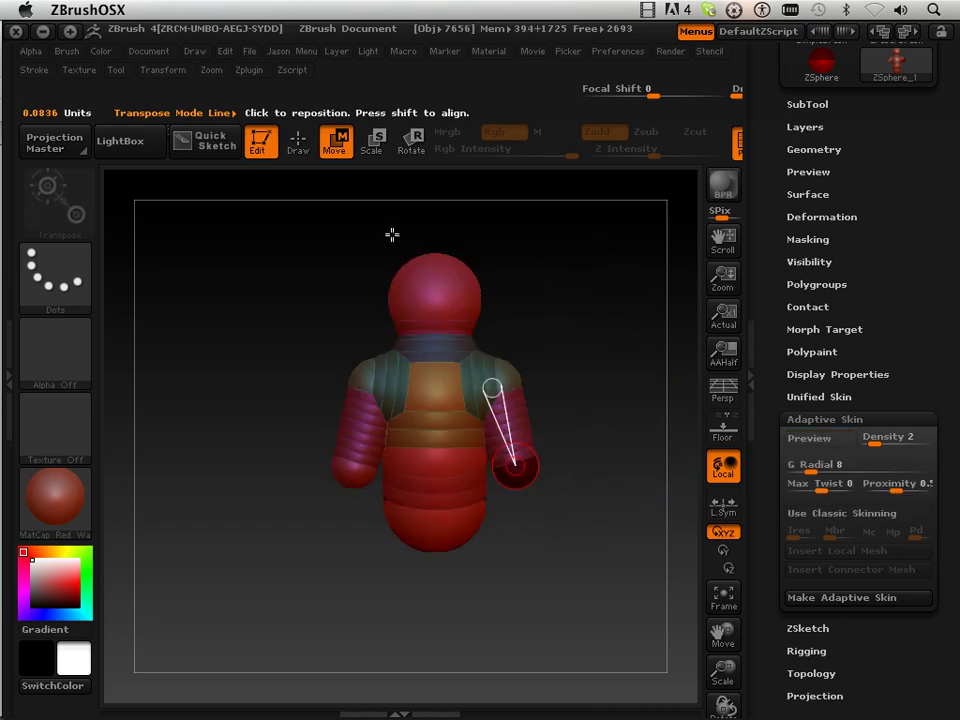
- Draw mirrored forearm ZSpheres on the ends of the arms and check the adaptive skin preview
{"action": "left_click", "coordinate": [298, 145]}
{"action": "left_click_drag", "start_coordinate": [596, 497], "coordinate": [547, 371]}
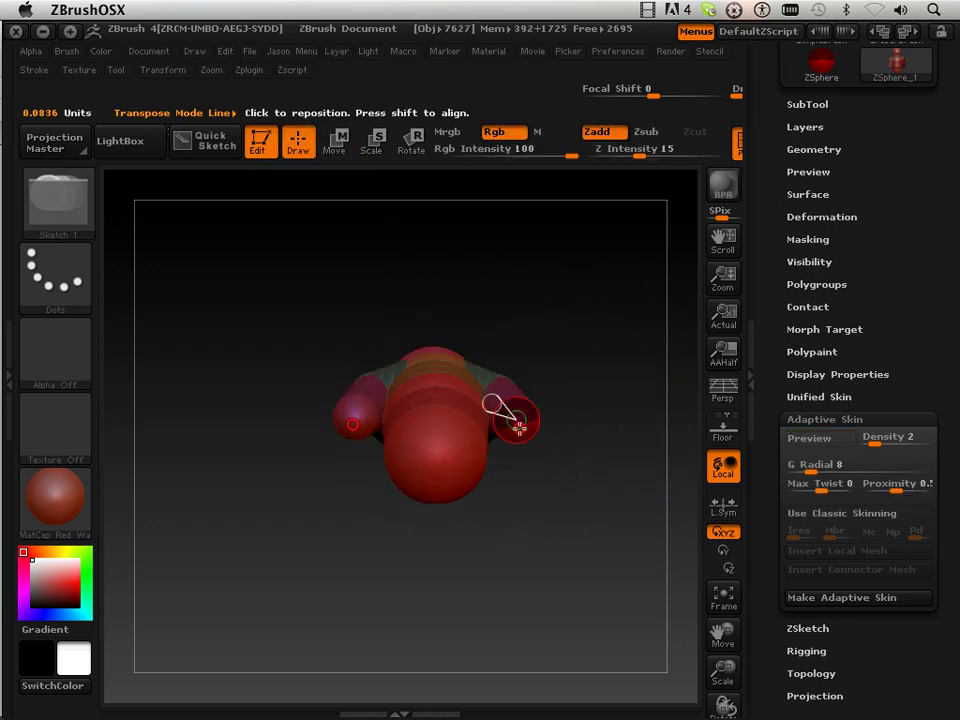
{"action": "left_click_drag", "start_coordinate": [518, 427], "coordinate": [527, 454]}
{"action": "mouse_move", "coordinate": [579, 375]}
{"action": "left_mouse_down"}
{"action": "mouse_move", "coordinate": [577, 495]}
{"action": "mouse_move", "coordinate": [570, 480]}
{"action": "mouse_move", "coordinate": [534, 489]}
{"action": "mouse_move", "coordinate": [574, 488]}
{"action": "left_mouse_up"}
{"action": "key", "text": "a"}
{"action": "key", "text": "a"}
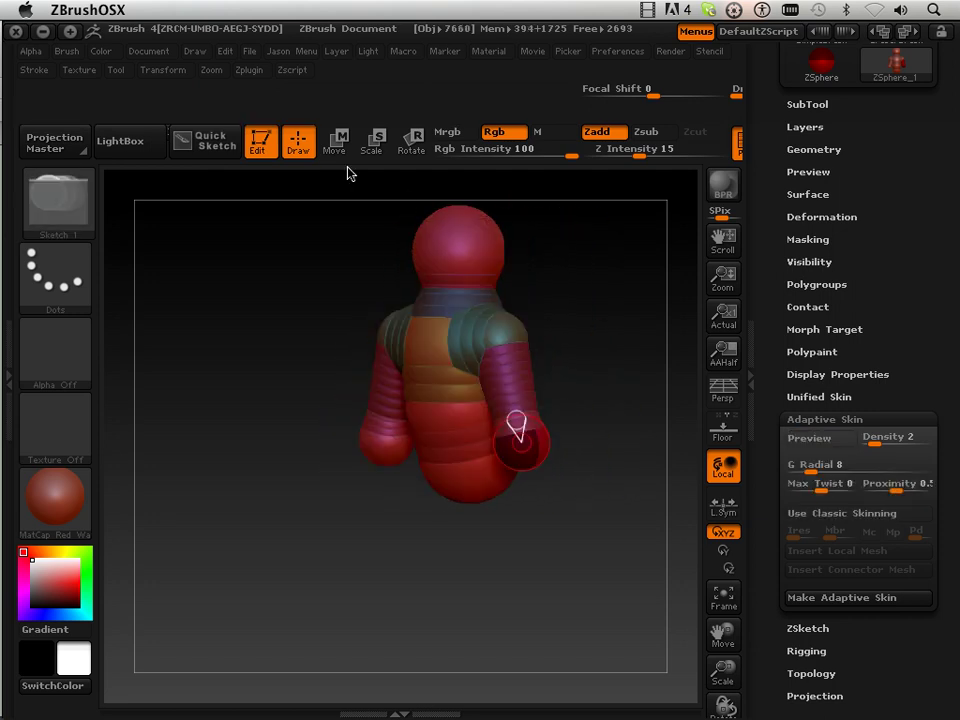
{"action": "left_click", "coordinate": [338, 155]}
{"action": "left_click", "coordinate": [298, 145]}
{"action": "left_click_drag", "start_coordinate": [527, 455], "coordinate": [527, 507]}
{"action": "key", "text": "ctrl+z"}
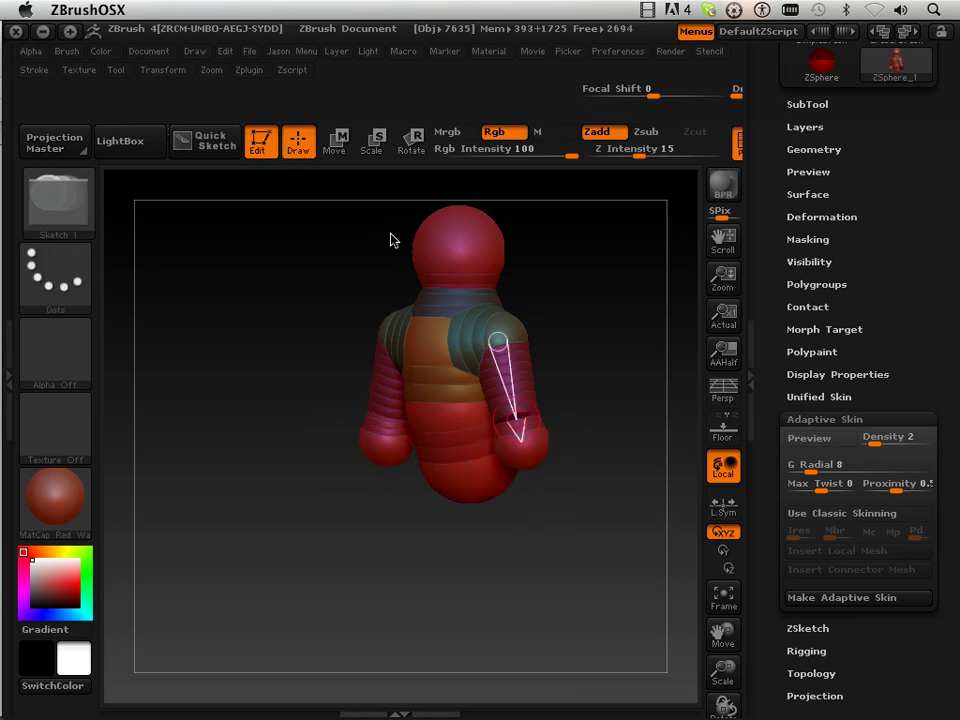
- Move the forearm ZSpheres down to lengthen both arms past the torso and check the skin preview
{"action": "left_click", "coordinate": [339, 146]}
{"action": "left_click_drag", "start_coordinate": [520, 456], "coordinate": [319, 519]}
{"action": "key", "text": "a"}
{"action": "left_click_drag", "start_coordinate": [526, 388], "coordinate": [582, 429]}
{"action": "key", "text": "a"}
{"action": "key", "text": "a"}
{"action": "key", "text": "a"}
{"action": "left_click_drag", "start_coordinate": [525, 253], "coordinate": [545, 330]}
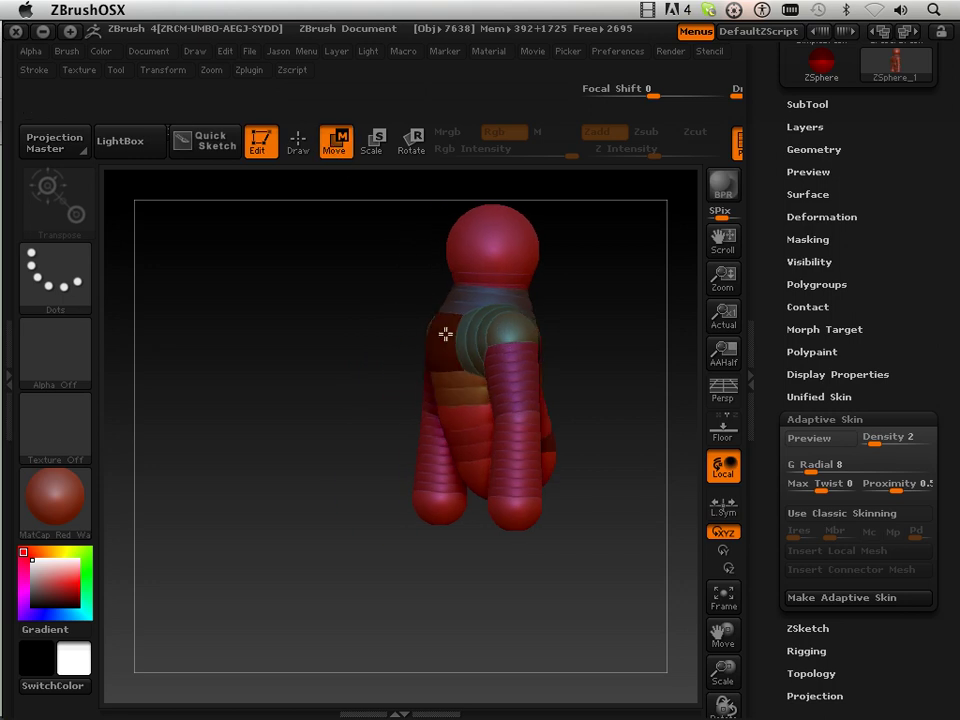
- Examine the lengthened arms and shoulders in the adaptive skin preview from the front and side
{"action": "key", "text": "a"}
{"action": "left_click_drag", "start_coordinate": [338, 392], "coordinate": [362, 401]}
{"action": "key", "text": "a"}
{"action": "left_click_drag", "start_coordinate": [573, 302], "coordinate": [485, 292]}
{"action": "key", "text": "a"}
{"action": "left_click_drag", "start_coordinate": [405, 365], "coordinate": [418, 459]}
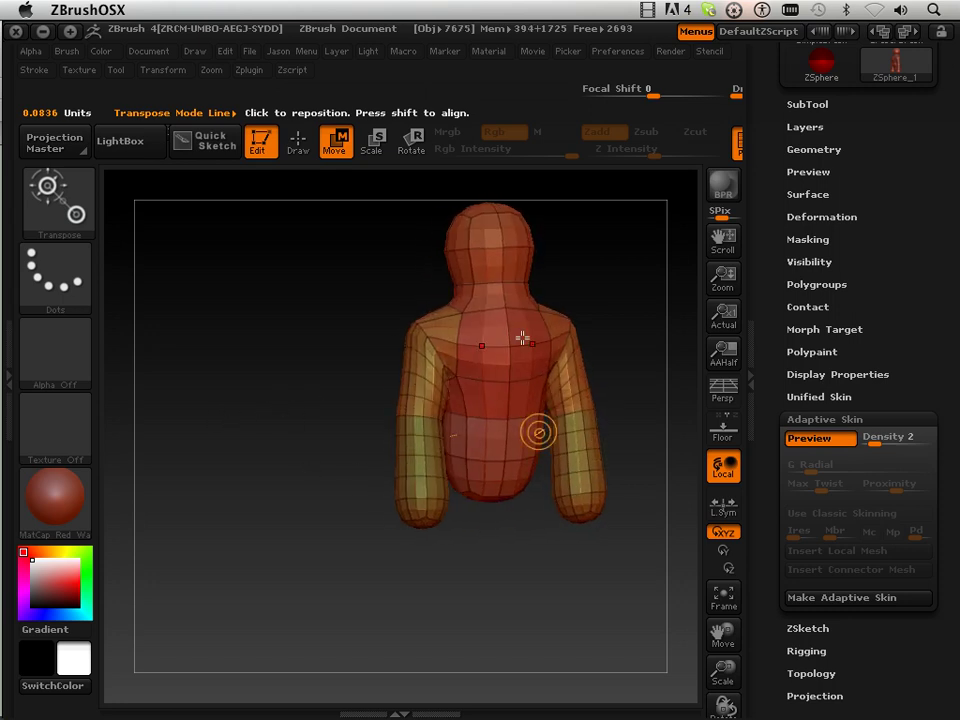
{"action": "left_click_drag", "start_coordinate": [558, 342], "coordinate": [477, 278]}
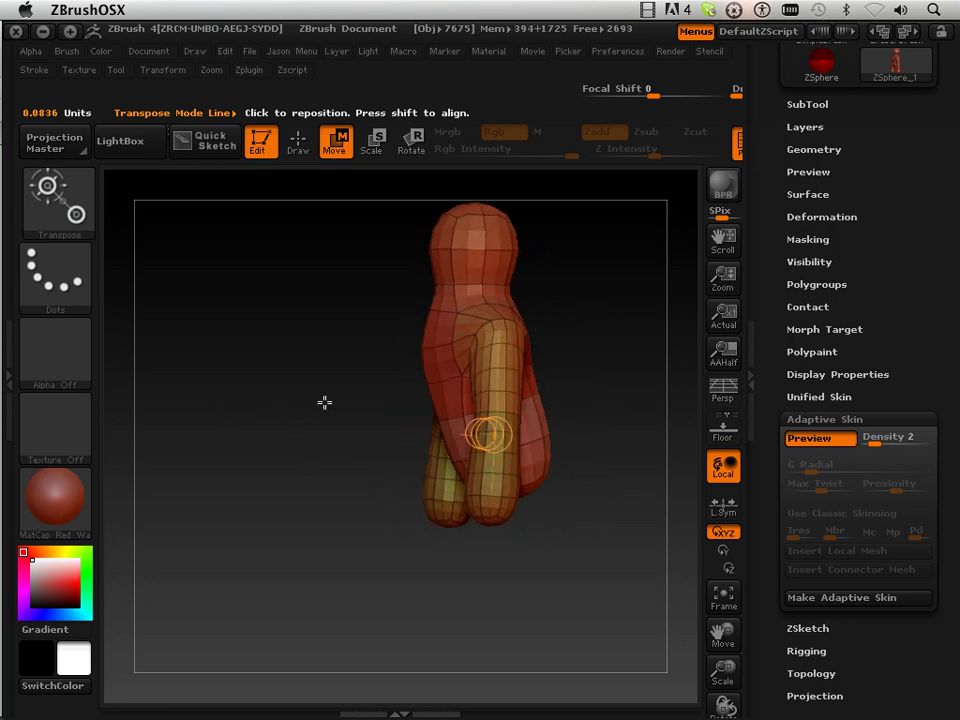
{"action": "left_click_drag", "start_coordinate": [313, 416], "coordinate": [499, 347]}
{"action": "left_click_drag", "start_coordinate": [330, 450], "coordinate": [476, 413]}
{"action": "left_click_drag", "start_coordinate": [583, 288], "coordinate": [606, 285]}
- Compare the preview mesh at adaptive skin density 1 with density 2 and return to the ZSpheres
{"action": "left_click_drag", "start_coordinate": [873, 441], "coordinate": [741, 452]}
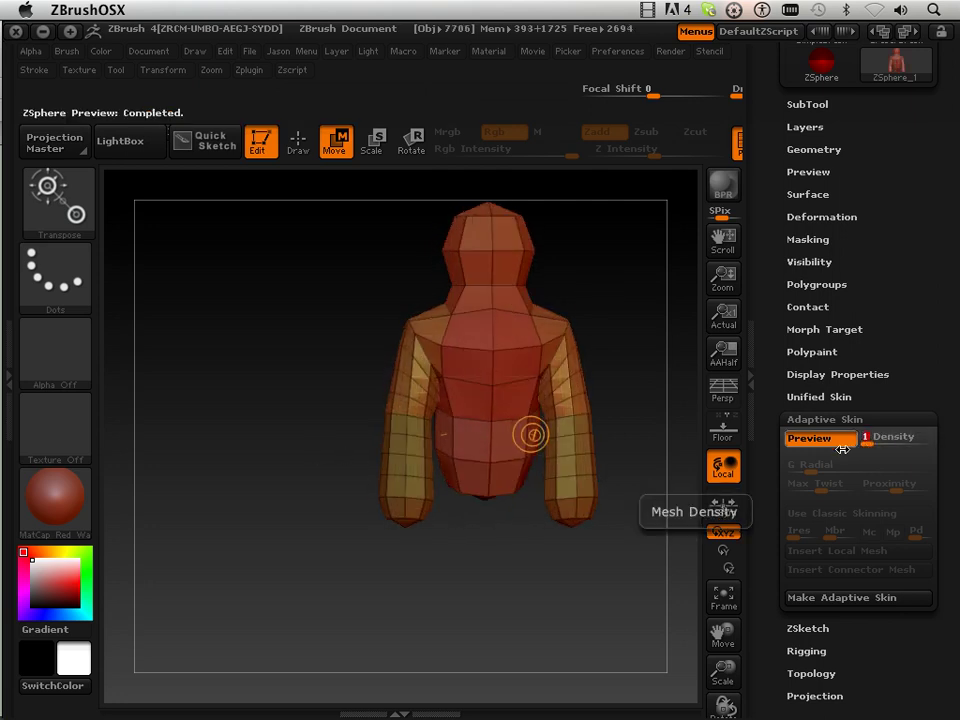
{"action": "left_click_drag", "start_coordinate": [641, 474], "coordinate": [559, 519]}
{"action": "left_click", "coordinate": [873, 443]}
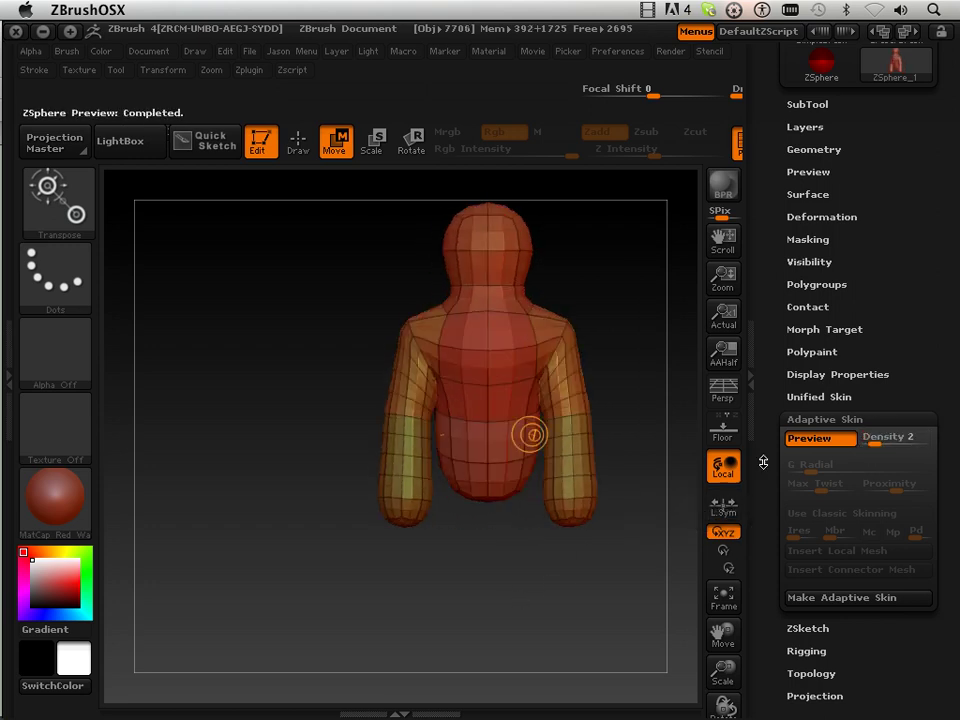
{"action": "key", "text": "a"}
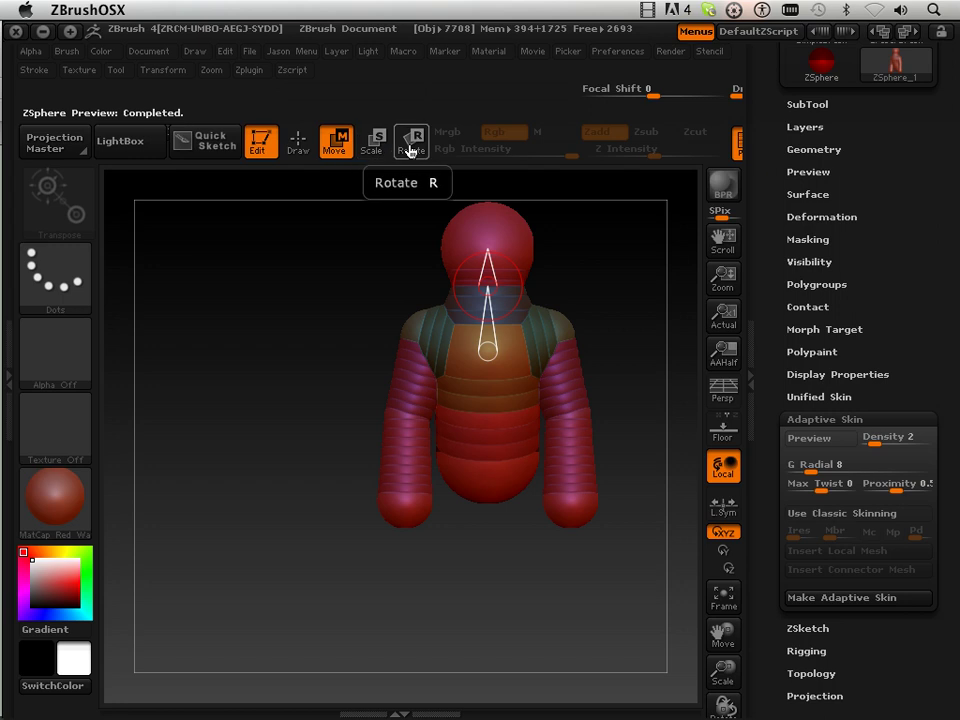
- Rotate both arms outward from the torso, scale down their end ZSpheres and check the skin preview
{"action": "left_click", "coordinate": [411, 141]}
{"action": "left_click_drag", "start_coordinate": [581, 370], "coordinate": [627, 449]}
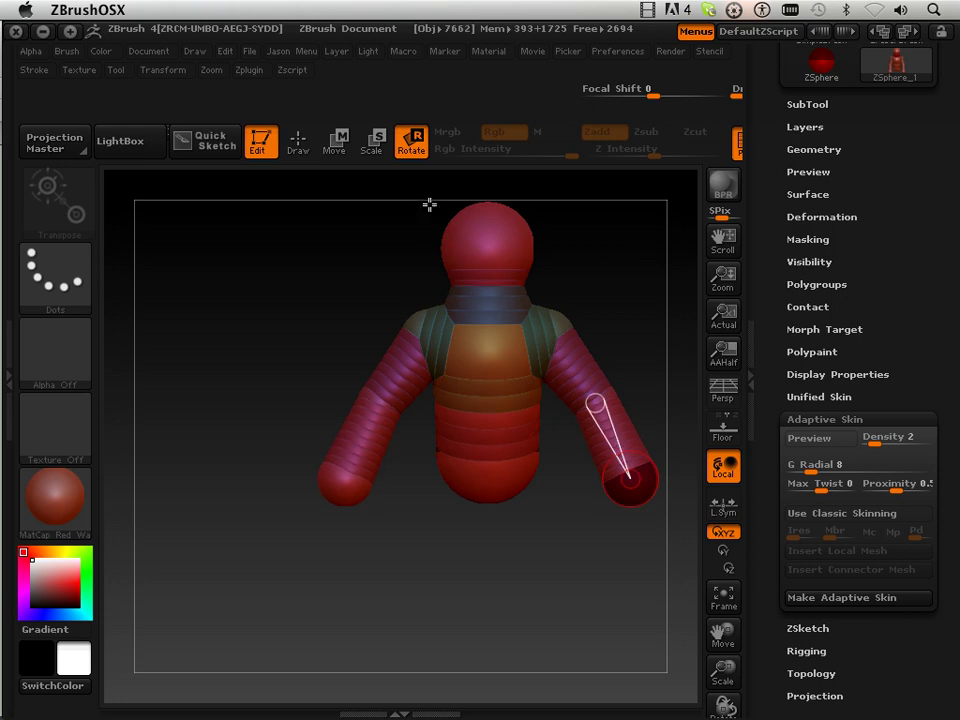
{"action": "left_click", "coordinate": [371, 141]}
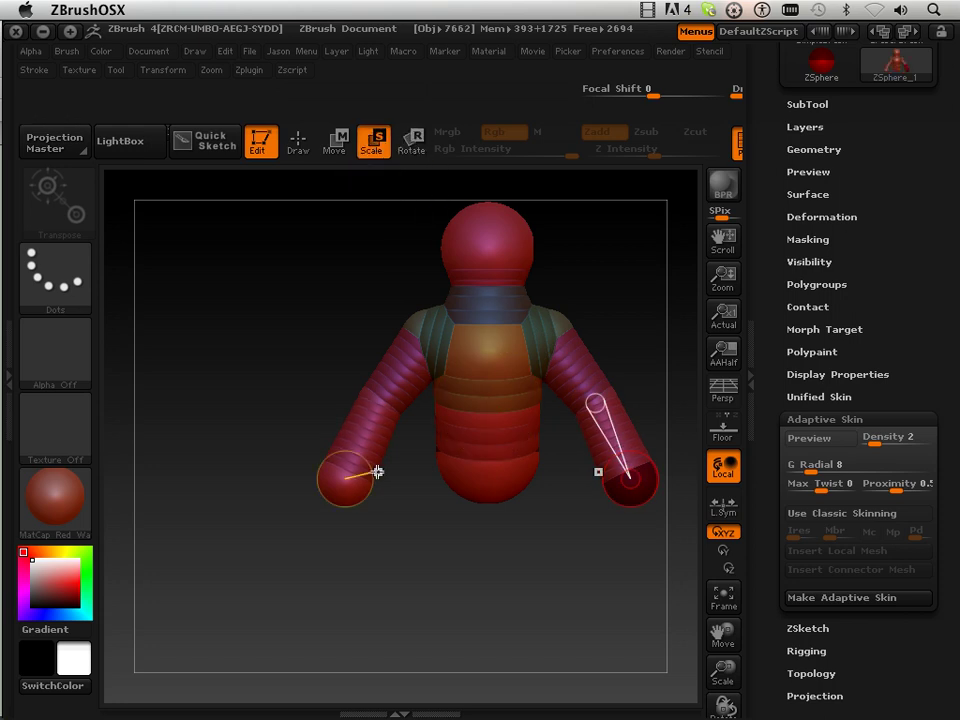
{"action": "left_click_drag", "start_coordinate": [368, 507], "coordinate": [292, 377]}
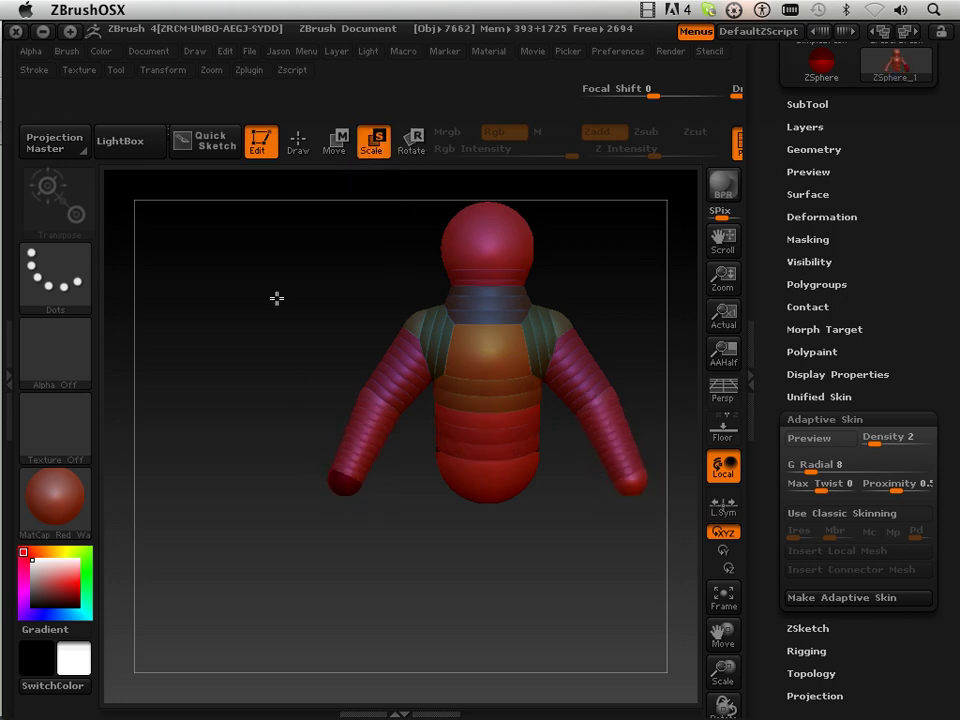
{"action": "key", "text": "a"}
{"action": "left_click_drag", "start_coordinate": [501, 585], "coordinate": [495, 423]}
{"action": "key", "text": "a"}
- Draw mirrored hip ZSpheres on the underside of the torso and check the adaptive skin preview
{"action": "left_click", "coordinate": [298, 141]}
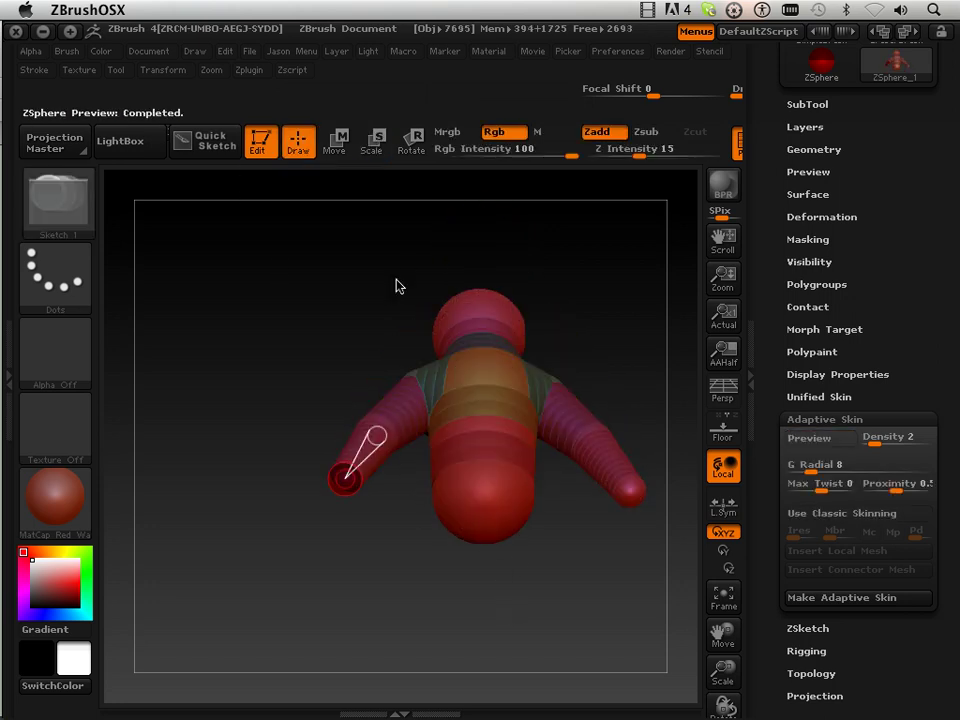
{"action": "mouse_move", "coordinate": [560, 619]}
{"action": "left_mouse_down"}
{"action": "mouse_move", "coordinate": [538, 521]}
{"action": "mouse_move", "coordinate": [394, 628]}
{"action": "mouse_move", "coordinate": [381, 587]}
{"action": "mouse_move", "coordinate": [371, 628]}
{"action": "left_mouse_up"}
{"action": "key", "text": "a"}
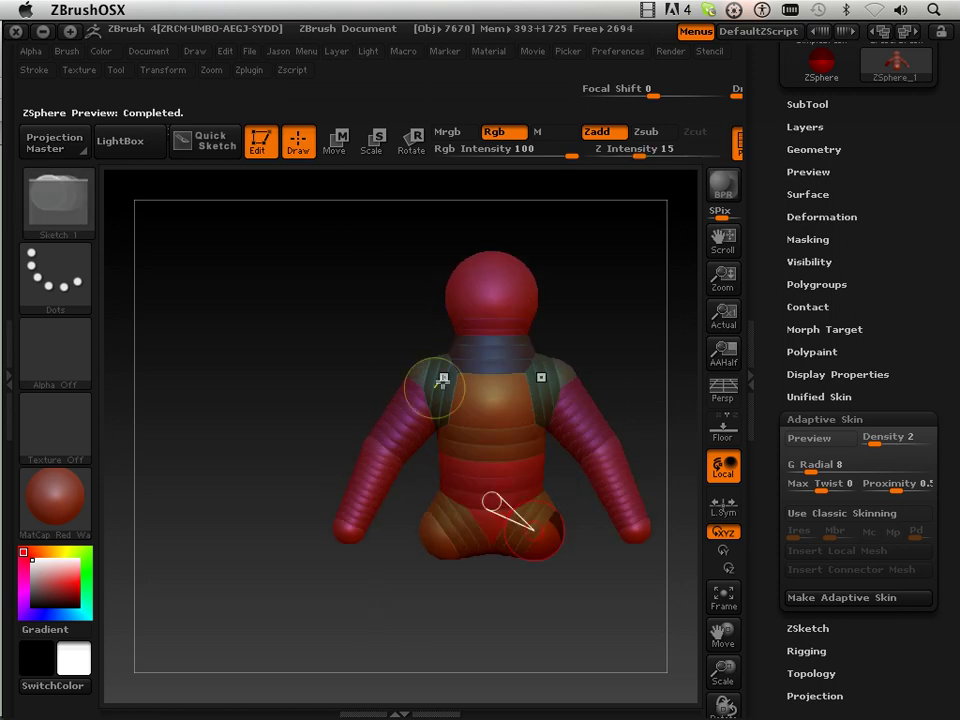
{"action": "key", "text": "a"}
{"action": "mouse_move", "coordinate": [563, 549]}
{"action": "left_mouse_down"}
{"action": "mouse_move", "coordinate": [564, 591]}
{"action": "mouse_move", "coordinate": [440, 605]}
{"action": "mouse_move", "coordinate": [493, 527]}
{"action": "mouse_move", "coordinate": [551, 576]}
{"action": "mouse_move", "coordinate": [584, 574]}
{"action": "left_mouse_up"}
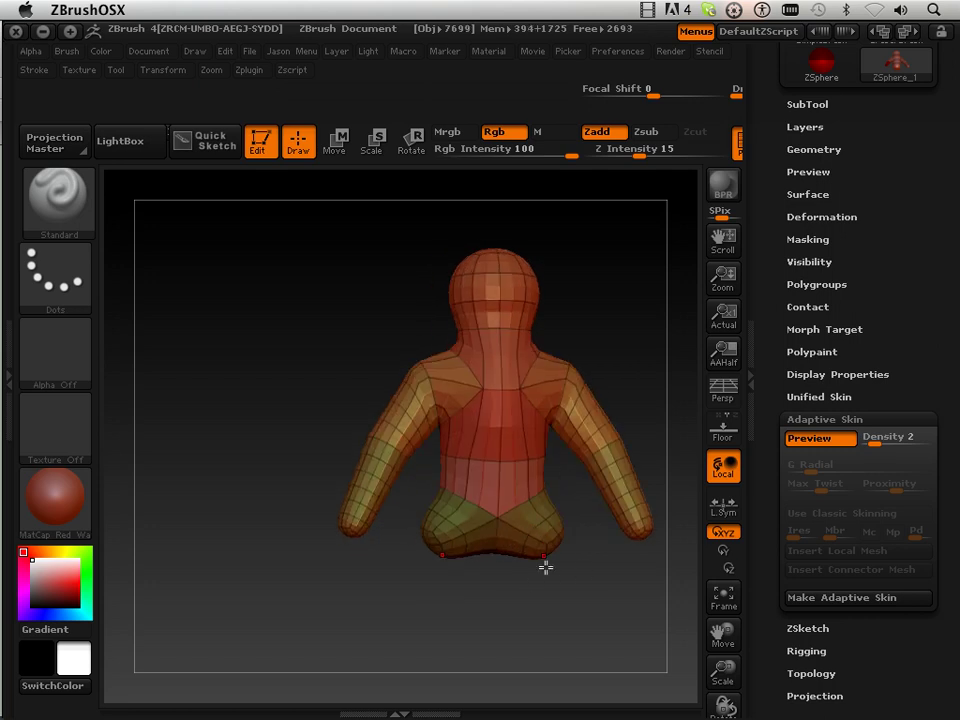
{"action": "key", "text": "a"}
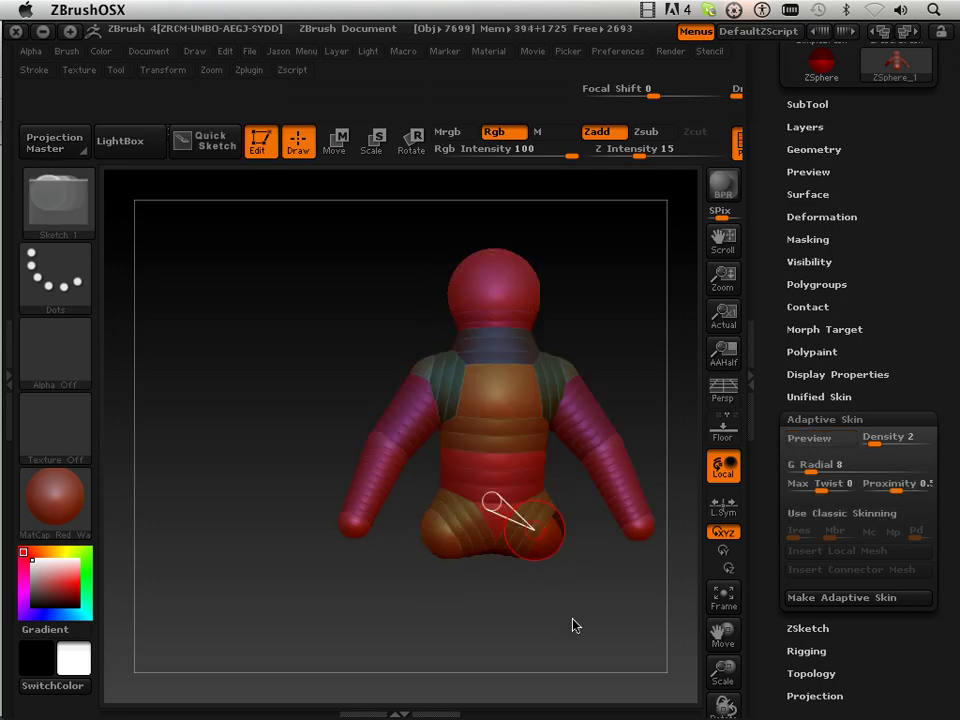
- Draw mirrored leg ZSpheres on the underside of the hips and move them down to form long legs
{"action": "left_click_drag", "start_coordinate": [568, 583], "coordinate": [510, 314]}
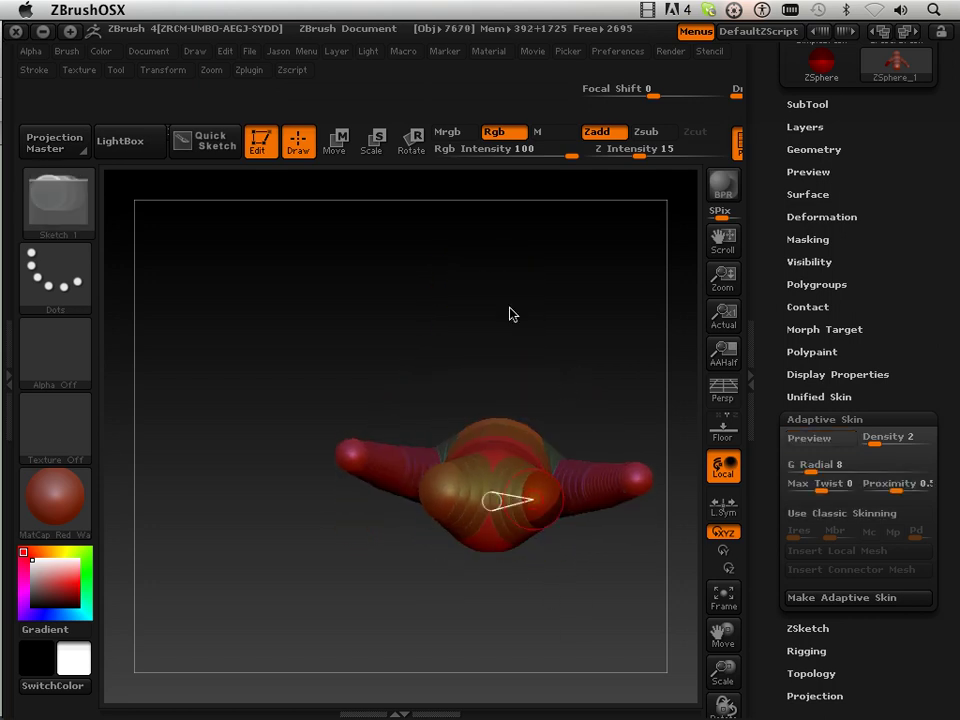
{"action": "left_click_drag", "start_coordinate": [547, 502], "coordinate": [559, 504]}
{"action": "left_click_drag", "start_coordinate": [563, 373], "coordinate": [559, 467]}
{"action": "left_click_drag", "start_coordinate": [724, 668], "coordinate": [714, 622]}
{"action": "left_click", "coordinate": [335, 143]}
{"action": "left_click_drag", "start_coordinate": [545, 527], "coordinate": [540, 660]}
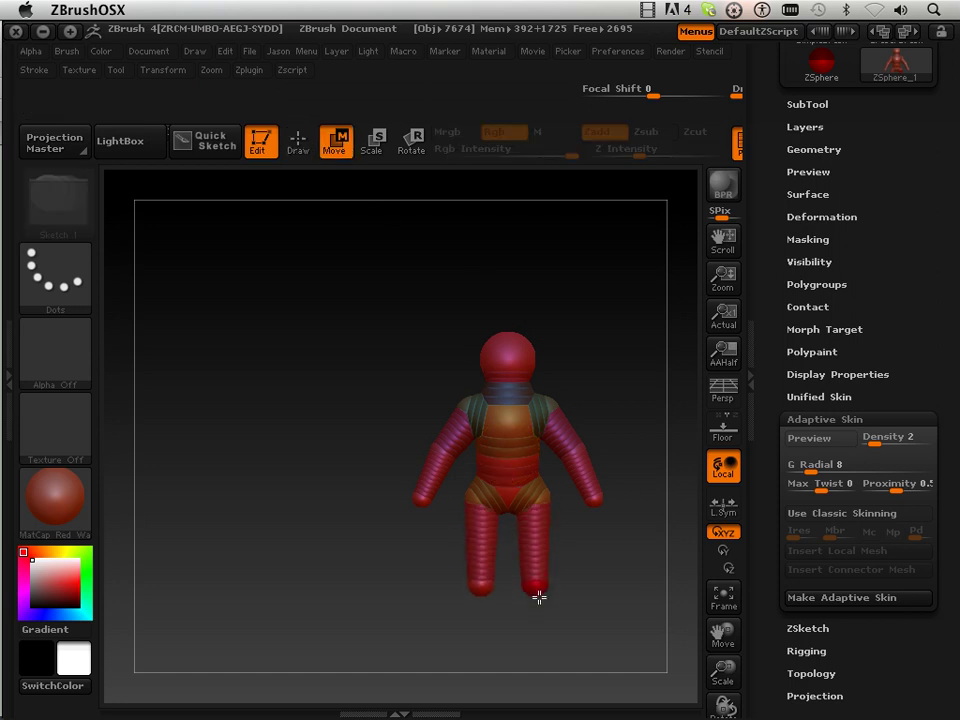
- Move the pelvis and hip ZSpheres down and check the adaptive skin preview from the front and side
{"action": "mouse_move", "coordinate": [525, 503]}
{"action": "left_mouse_down"}
{"action": "mouse_move", "coordinate": [537, 490]}
{"action": "mouse_move", "coordinate": [519, 493]}
{"action": "mouse_move", "coordinate": [508, 478]}
{"action": "mouse_move", "coordinate": [534, 519]}
{"action": "mouse_move", "coordinate": [523, 487]}
{"action": "mouse_move", "coordinate": [514, 499]}
{"action": "mouse_move", "coordinate": [514, 491]}
{"action": "left_mouse_up"}
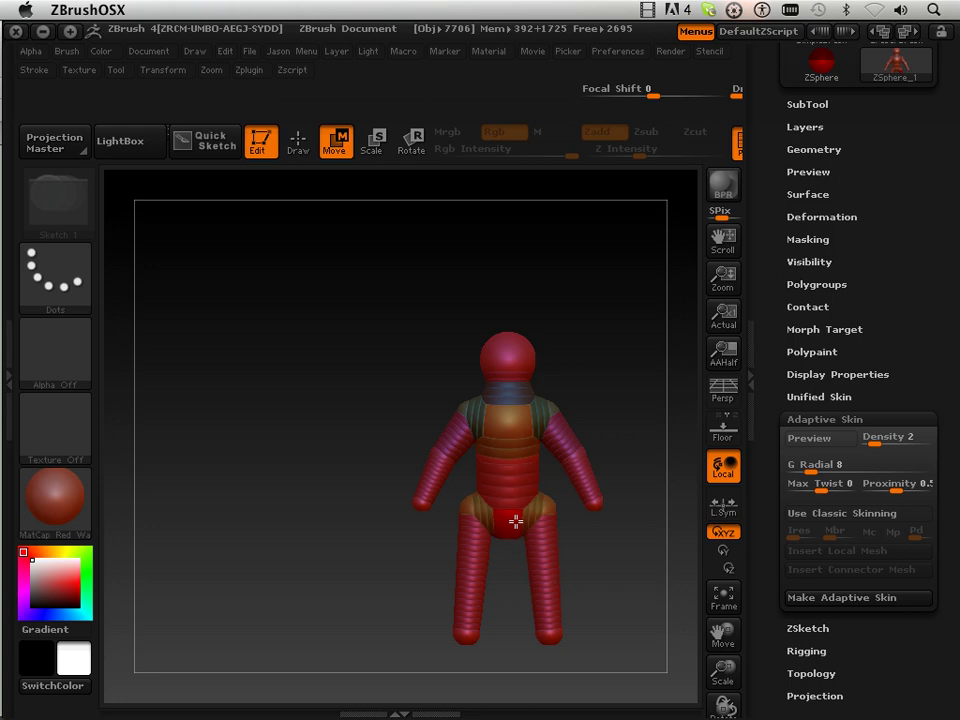
{"action": "left_click_drag", "start_coordinate": [532, 514], "coordinate": [533, 523]}
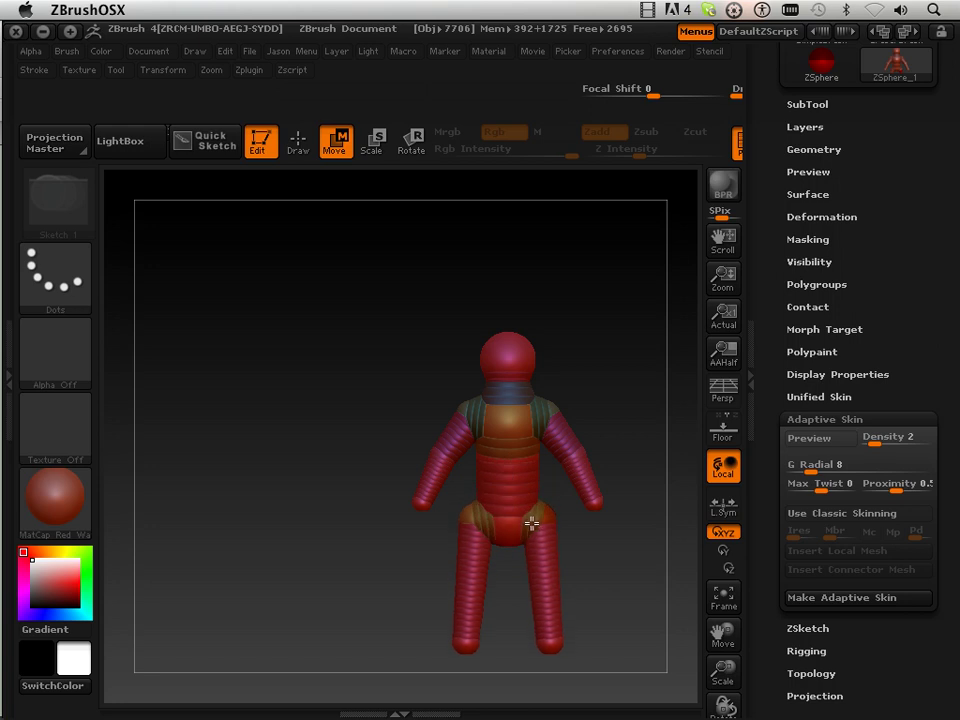
{"action": "key", "text": "a"}
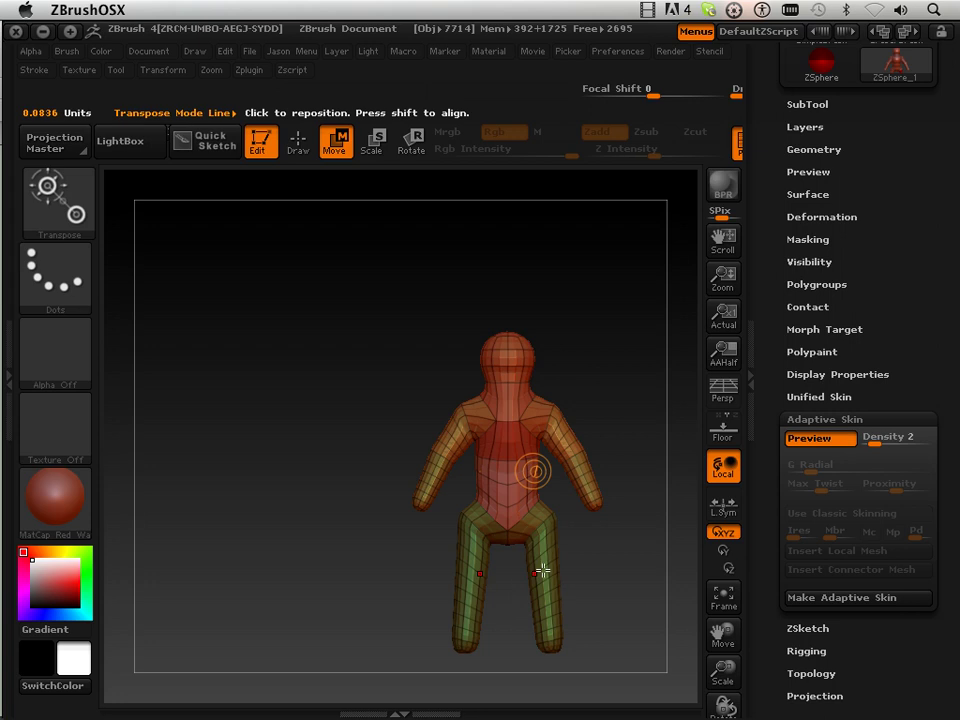
{"action": "left_click_drag", "start_coordinate": [574, 561], "coordinate": [522, 555]}
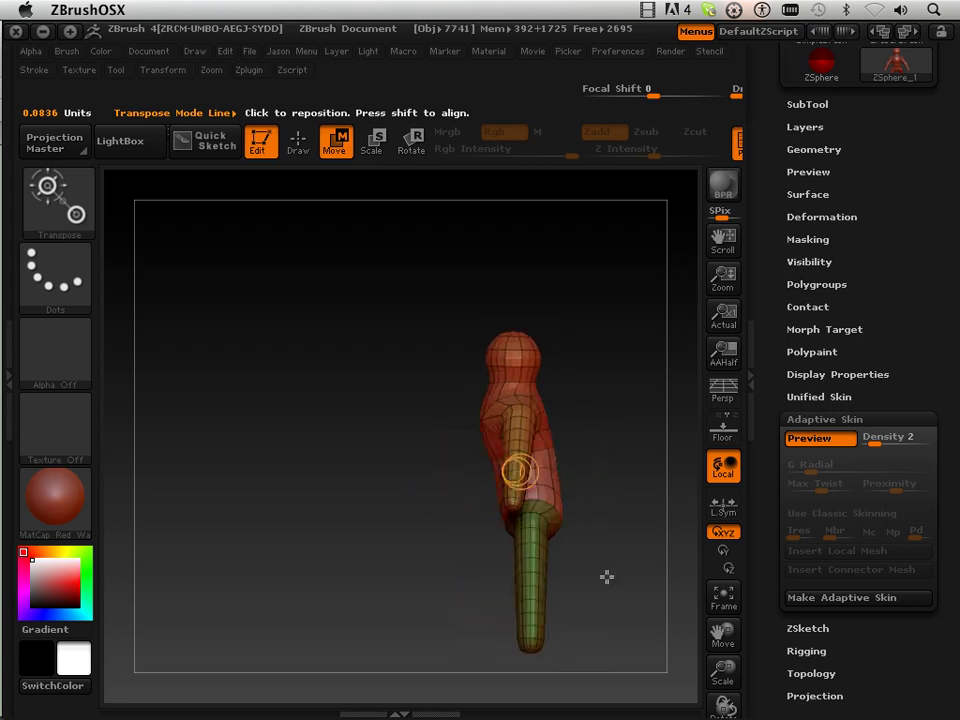
- Rotate the upper body at the waist to straighten the torso in side view and check the skin preview
{"action": "left_click_drag", "start_coordinate": [718, 658], "coordinate": [724, 716]}
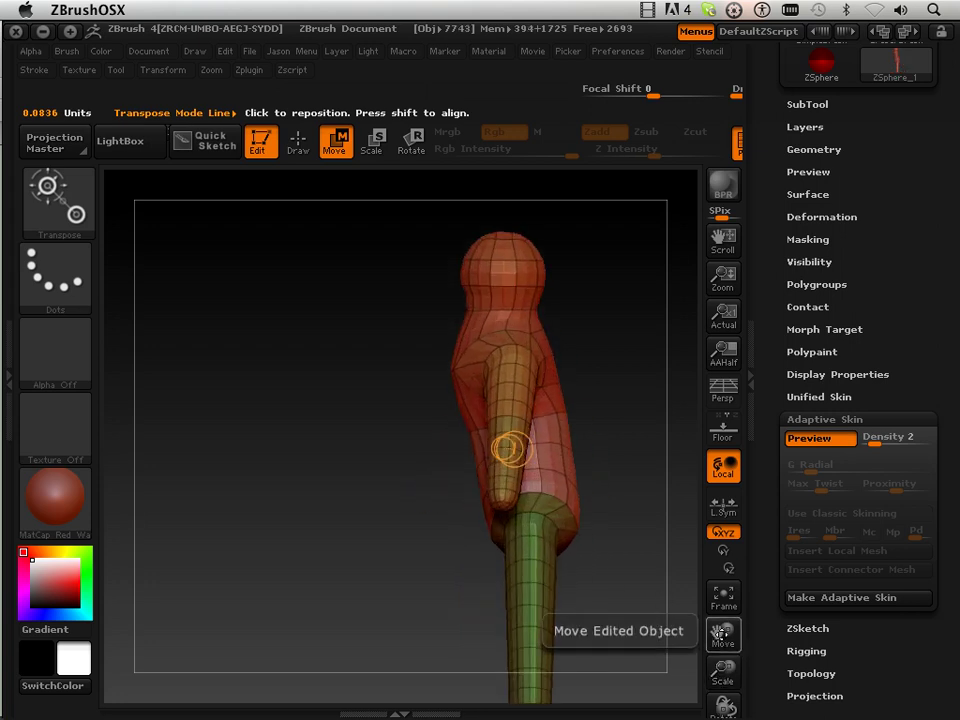
{"action": "left_click_drag", "start_coordinate": [721, 634], "coordinate": [677, 623]}
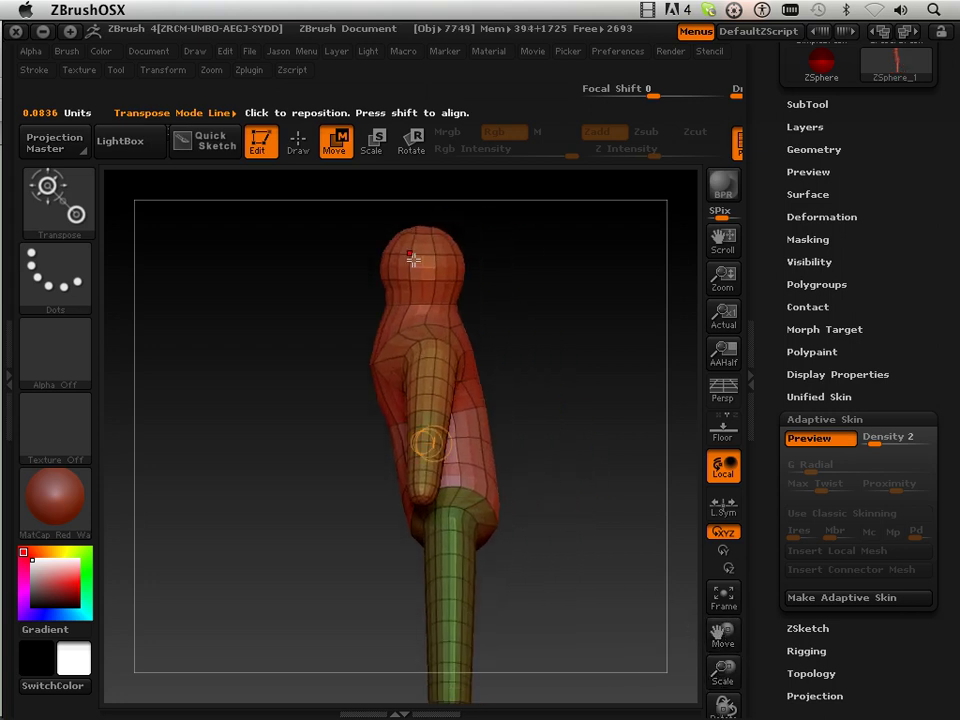
{"action": "key", "text": "a"}
{"action": "left_click", "coordinate": [409, 148]}
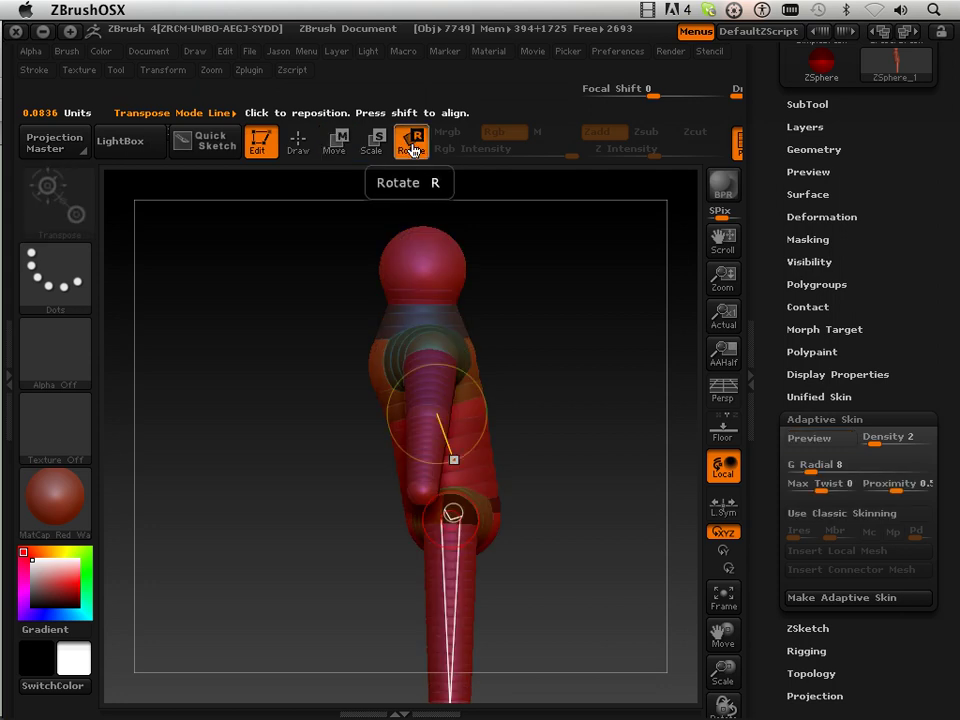
{"action": "left_click_drag", "start_coordinate": [482, 466], "coordinate": [491, 471]}
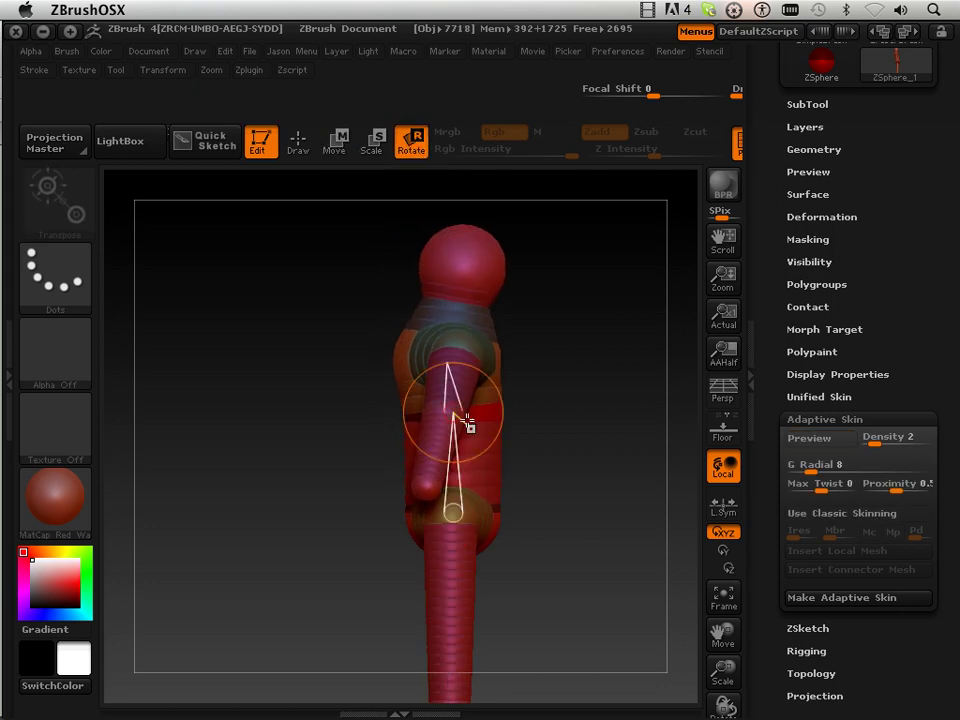
{"action": "left_click", "coordinate": [336, 142]}
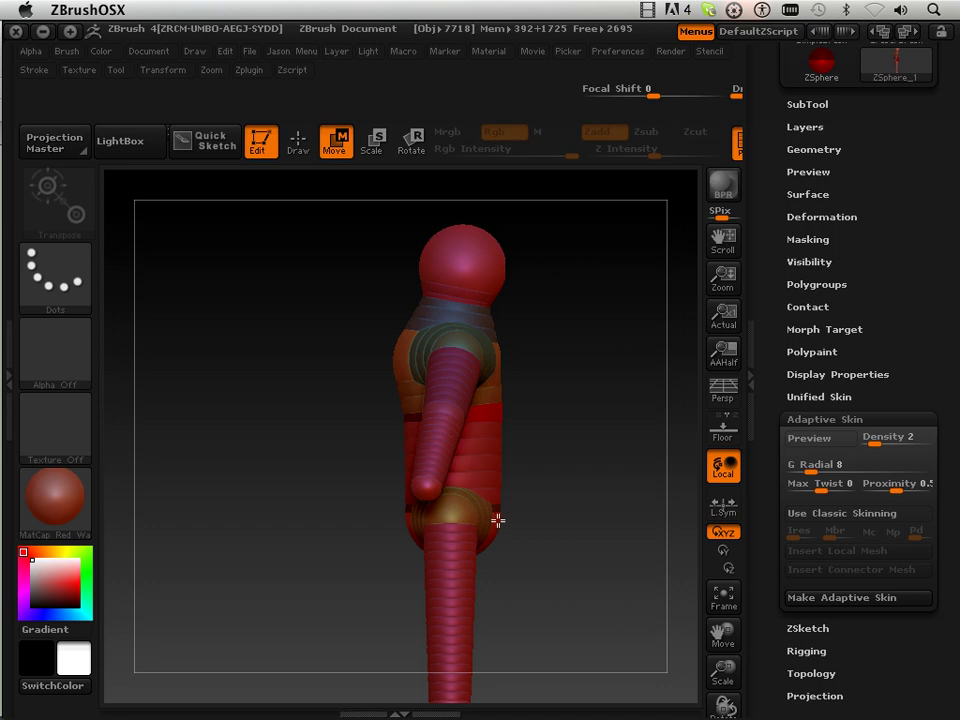
{"action": "key", "text": "a"}
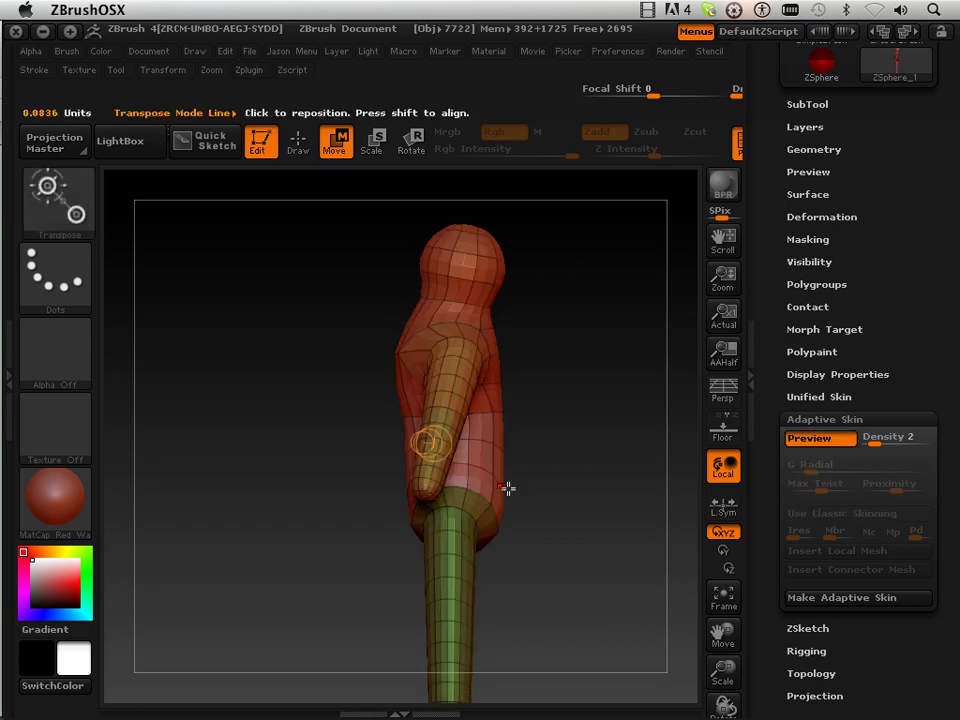
- Rotate the waist, chest and neck sections in side view to refine the figure's posture, checking the skin preview
{"action": "key", "text": "a"}
{"action": "left_click", "coordinate": [386, 145]}
{"action": "key", "text": "a"}
{"action": "key", "text": "a"}
{"action": "left_click", "coordinate": [411, 141]}
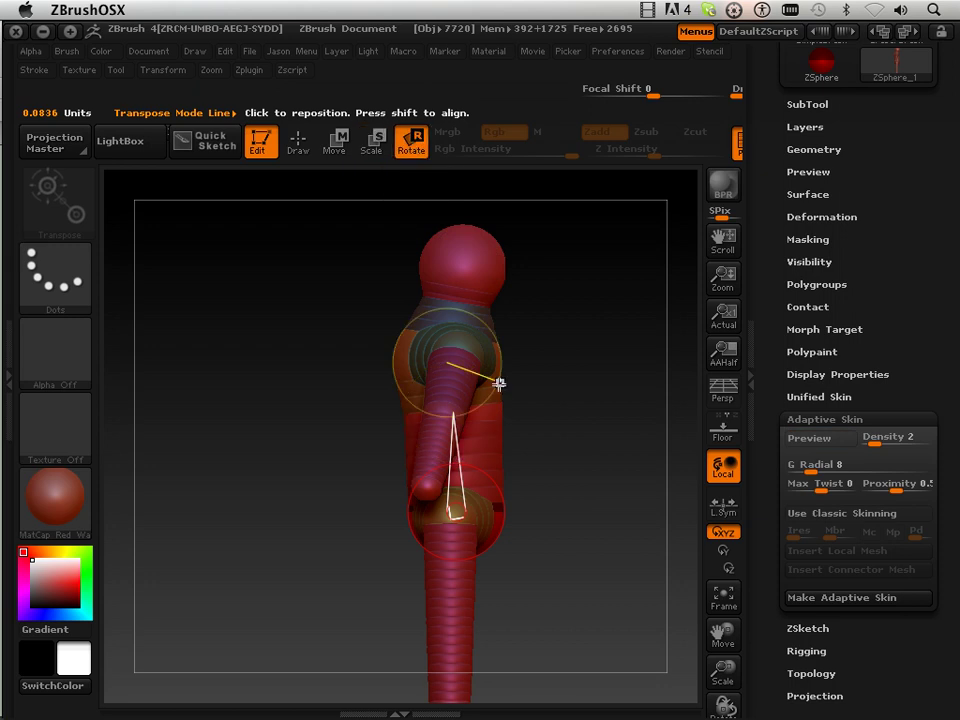
{"action": "left_click_drag", "start_coordinate": [496, 390], "coordinate": [472, 438]}
{"action": "mouse_move", "coordinate": [456, 390]}
{"action": "left_mouse_down"}
{"action": "mouse_move", "coordinate": [469, 390]}
{"action": "mouse_move", "coordinate": [463, 385]}
{"action": "left_mouse_up"}
{"action": "left_click_drag", "start_coordinate": [456, 319], "coordinate": [444, 314]}
{"action": "key", "text": "a"}
{"action": "key", "text": "a"}
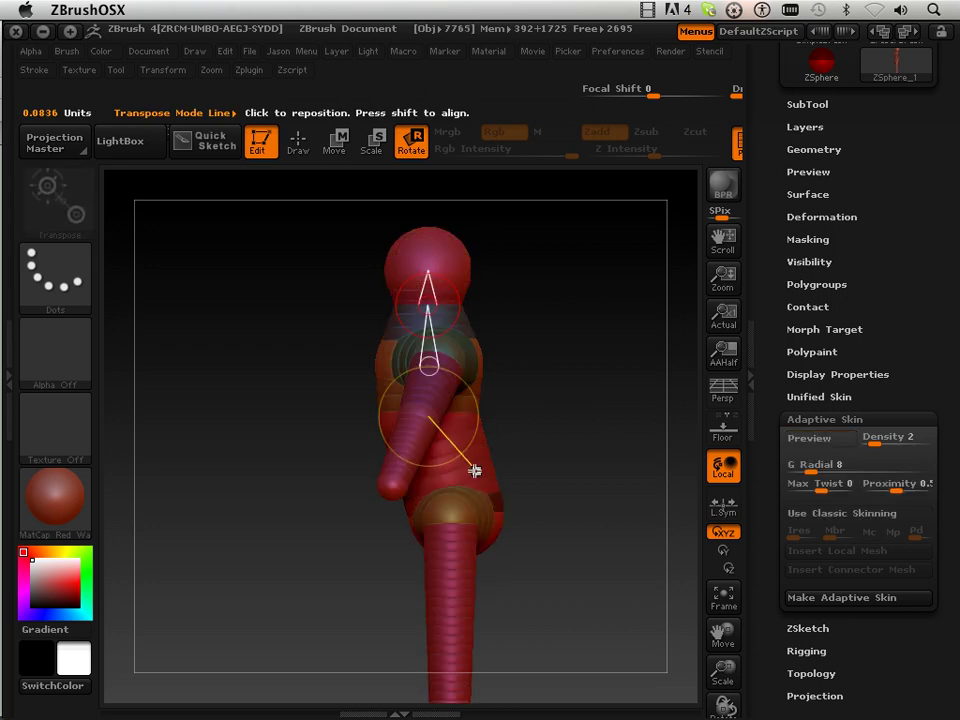
{"action": "key", "text": "a"}
{"action": "key", "text": "a"}
- Move the pelvis and the hips with their legs forward in side view and check the skin preview
{"action": "left_click", "coordinate": [336, 143]}
{"action": "key", "text": "a"}
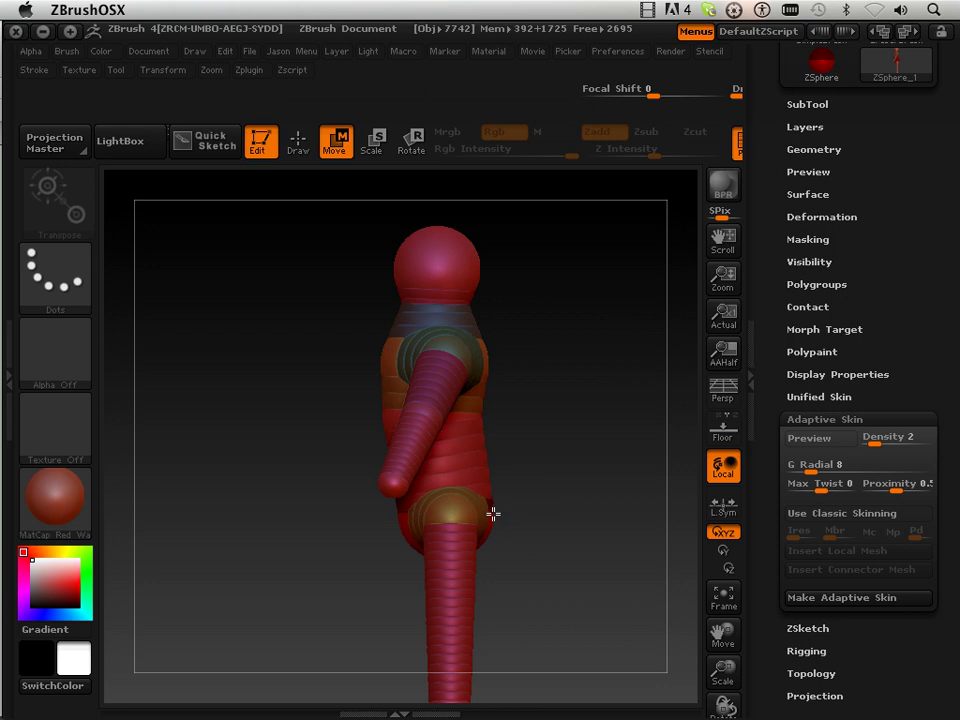
{"action": "mouse_move", "coordinate": [480, 514]}
{"action": "left_mouse_down"}
{"action": "mouse_move", "coordinate": [463, 516]}
{"action": "mouse_move", "coordinate": [489, 518]}
{"action": "left_mouse_up"}
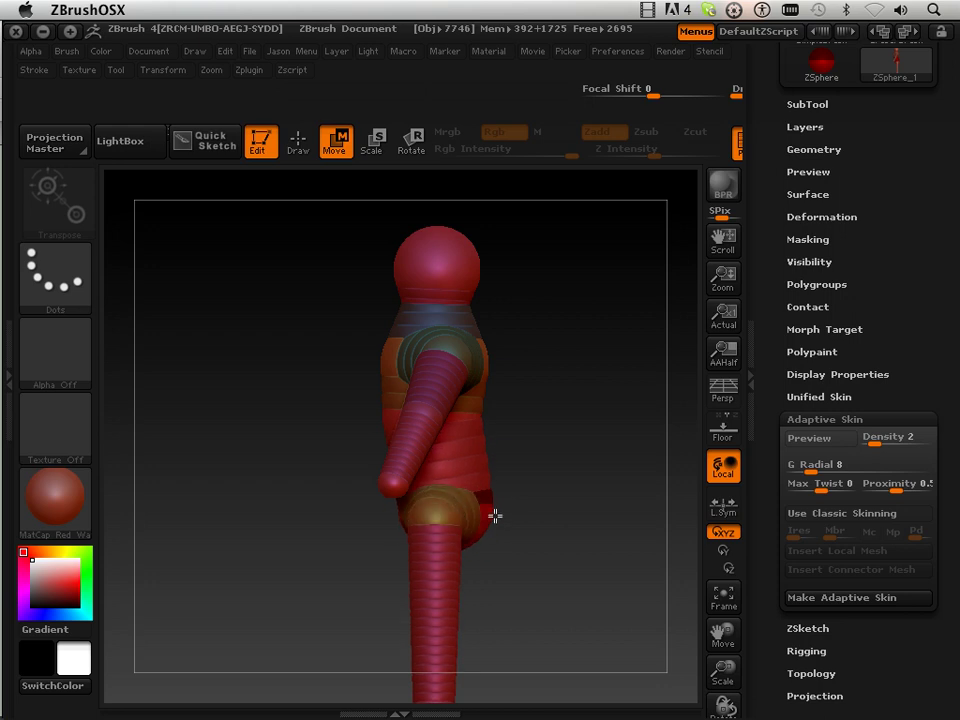
{"action": "key", "text": "a"}
{"action": "mouse_move", "coordinate": [310, 576]}
{"action": "left_mouse_down"}
{"action": "mouse_move", "coordinate": [332, 585]}
{"action": "mouse_move", "coordinate": [309, 579]}
{"action": "left_mouse_up"}
{"action": "key", "text": "a"}
{"action": "key", "text": "a"}
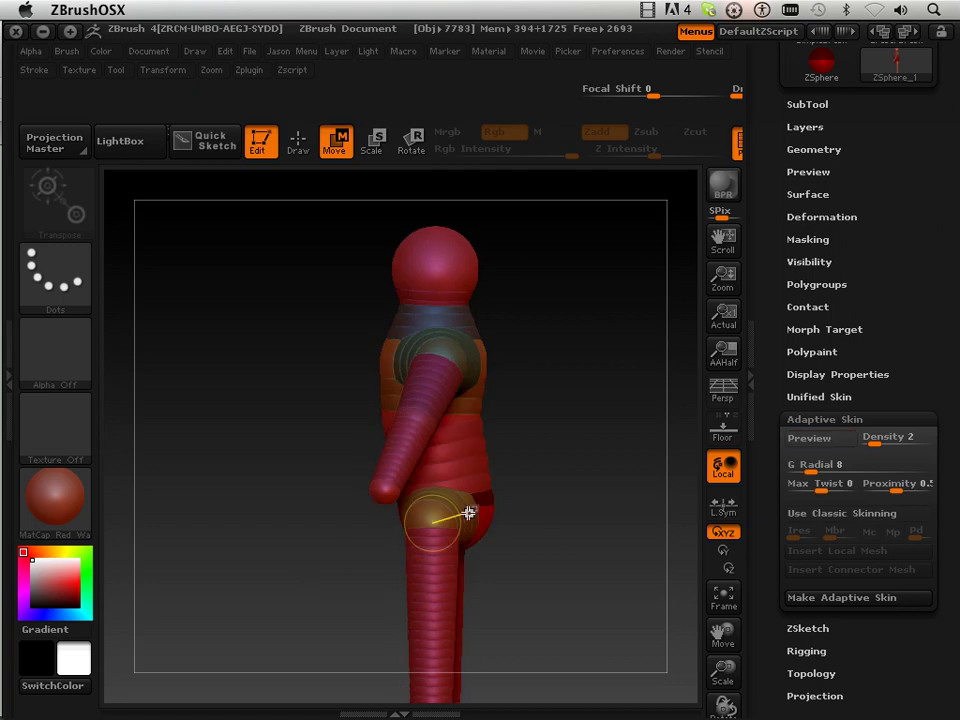
- Nudge the hips and legs slightly backward and inspect the whole figure's skin preview from several angles
{"action": "left_click_drag", "start_coordinate": [468, 512], "coordinate": [475, 514]}
{"action": "key", "text": "a"}
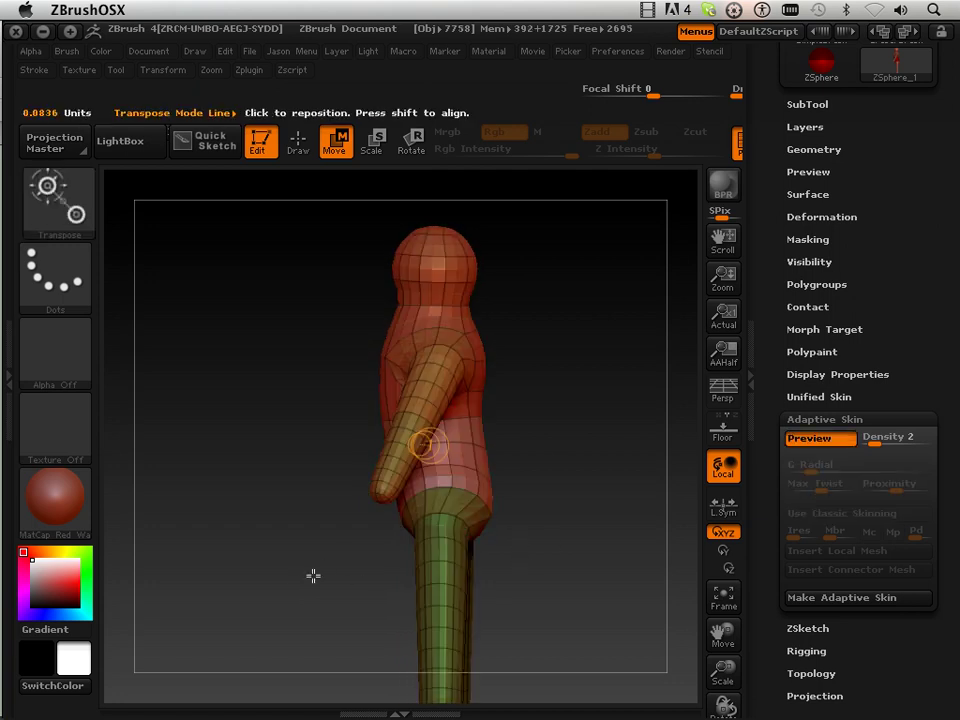
{"action": "left_click_drag", "start_coordinate": [343, 570], "coordinate": [458, 552]}
{"action": "key", "text": "a"}
{"action": "key", "text": "a"}
{"action": "left_click_drag", "start_coordinate": [557, 553], "coordinate": [411, 558]}
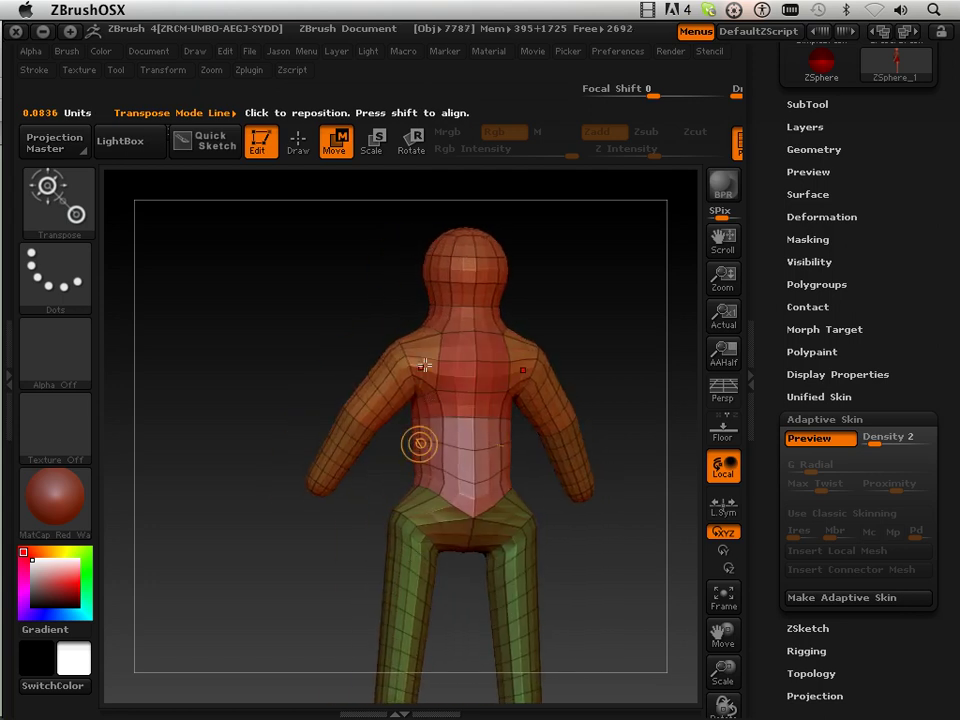
- Rotate the shoulder ZSpheres slightly together with their arms and check the skin preview from several angles
{"action": "left_click_drag", "start_coordinate": [395, 332], "coordinate": [513, 499]}
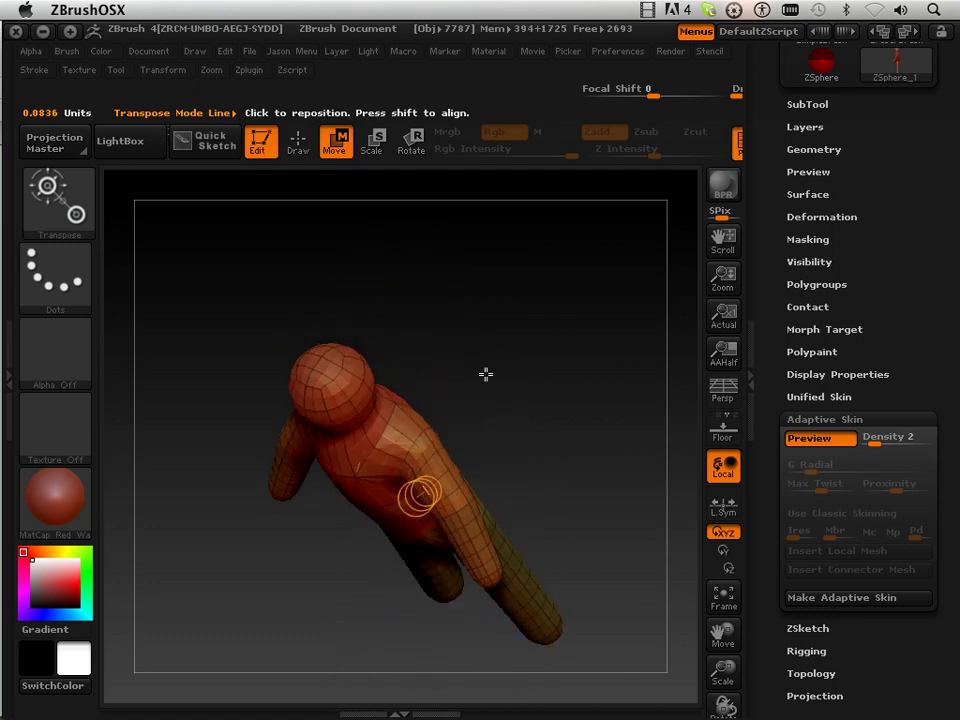
{"action": "left_click", "coordinate": [411, 140]}
{"action": "left_click_drag", "start_coordinate": [392, 435], "coordinate": [400, 425]}
{"action": "key", "text": "a"}
{"action": "left_click_drag", "start_coordinate": [498, 426], "coordinate": [508, 336]}
{"action": "key", "text": "a"}
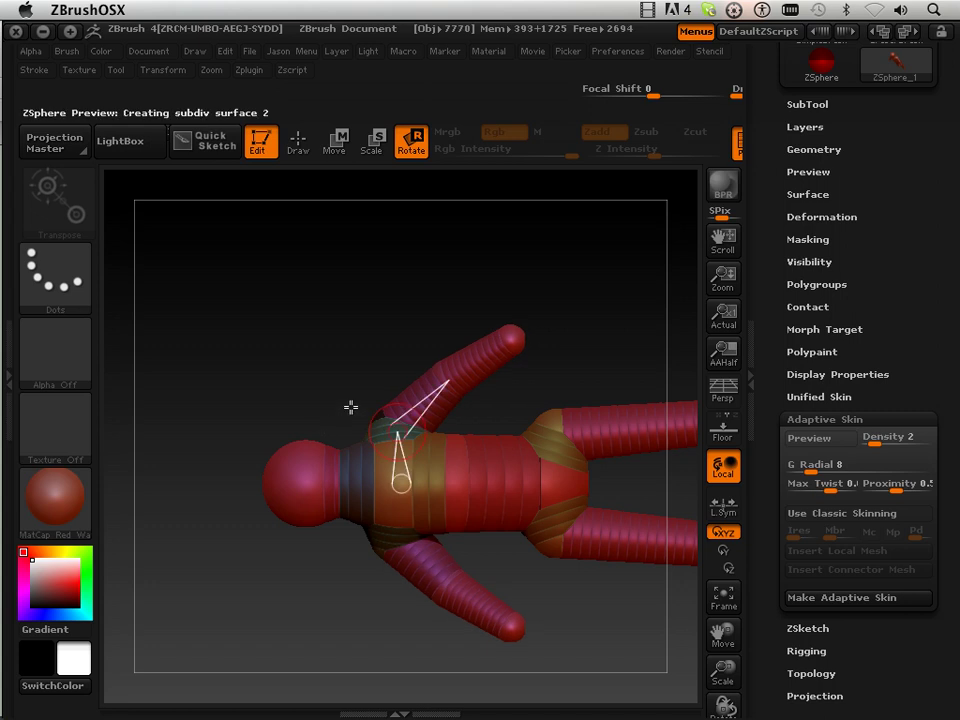
{"action": "key", "text": "a"}
{"action": "left_click_drag", "start_coordinate": [356, 343], "coordinate": [442, 436]}
{"action": "key", "text": "a"}
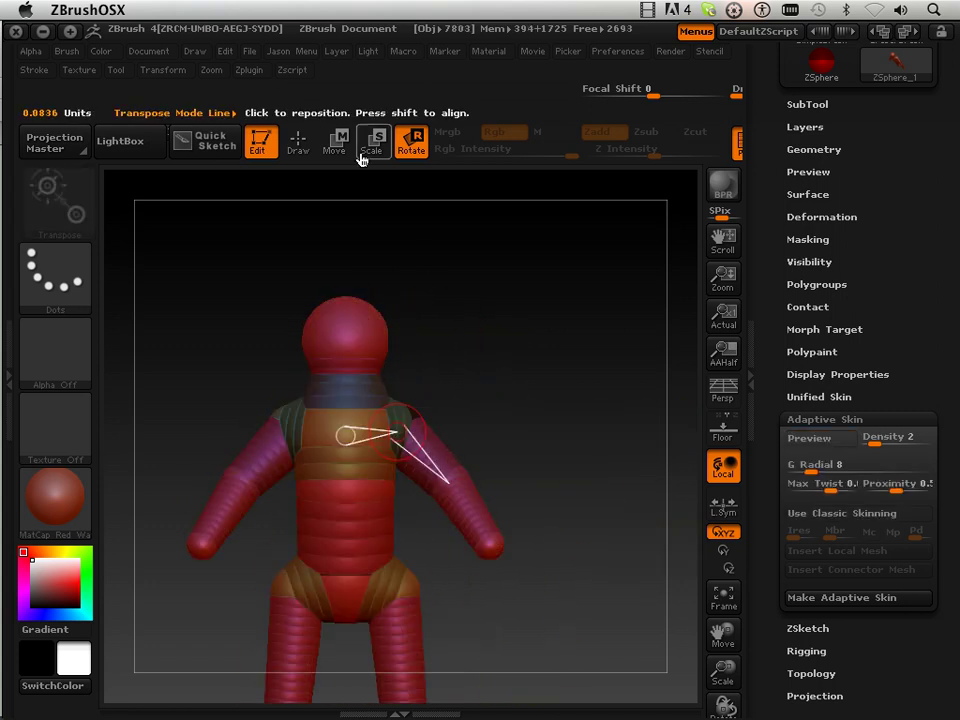
- Move the shoulders with their arms up and down to refine their height, checking the skin preview
{"action": "left_click", "coordinate": [334, 143]}
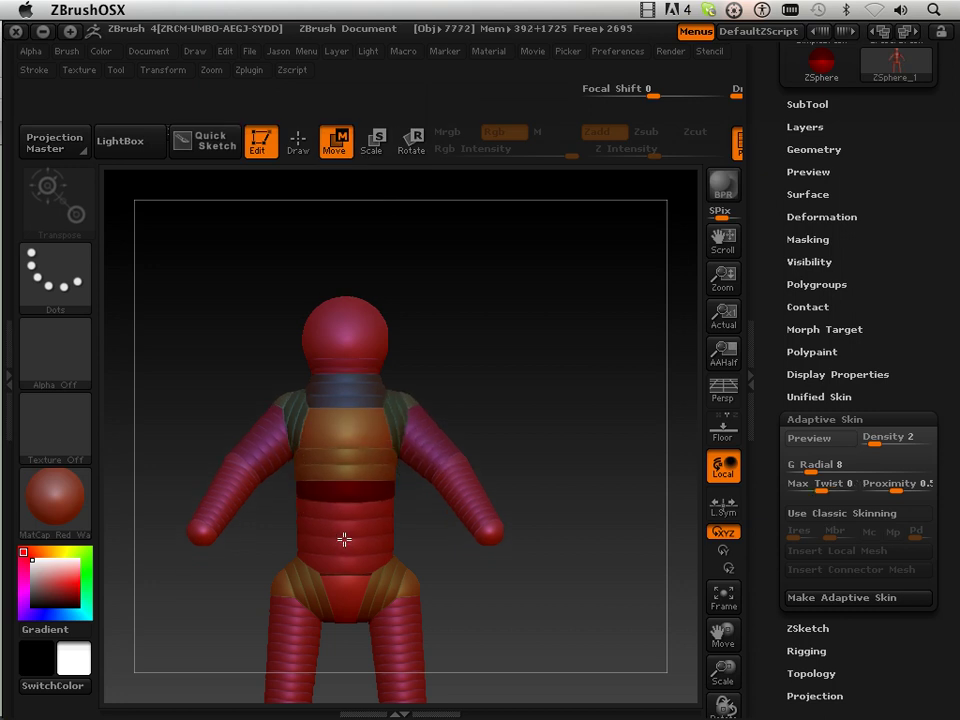
{"action": "key", "text": "a"}
{"action": "key", "text": "a"}
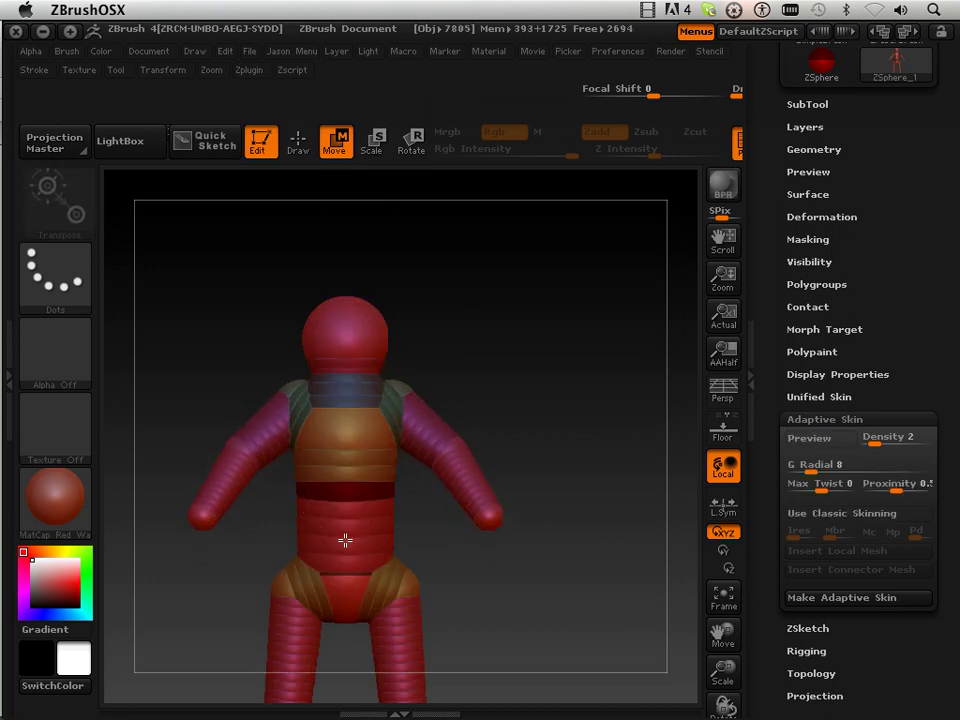
{"action": "key", "text": "a"}
{"action": "key", "text": "a"}
{"action": "mouse_move", "coordinate": [344, 541]}
{"action": "left_mouse_down"}
{"action": "mouse_move", "coordinate": [344, 571]}
{"action": "mouse_move", "coordinate": [344, 561]}
{"action": "left_mouse_up"}
{"action": "key", "text": "a"}
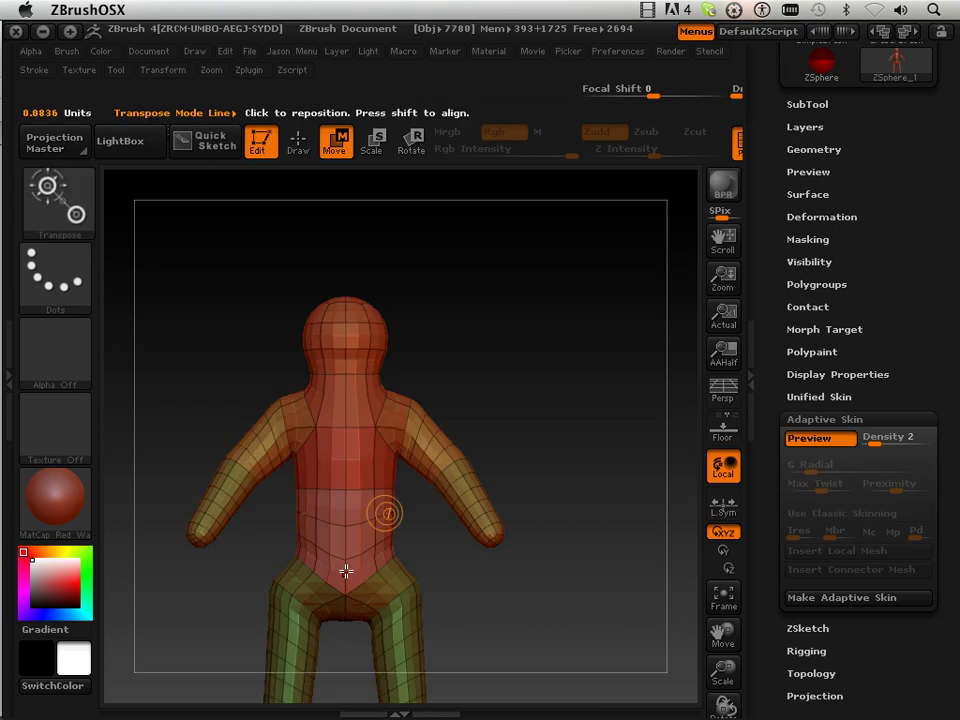
{"action": "mouse_move", "coordinate": [514, 398]}
{"action": "left_mouse_down"}
{"action": "mouse_move", "coordinate": [497, 407]}
{"action": "mouse_move", "coordinate": [549, 390]}
{"action": "mouse_move", "coordinate": [474, 418]}
{"action": "mouse_move", "coordinate": [366, 433]}
{"action": "mouse_move", "coordinate": [366, 420]}
{"action": "mouse_move", "coordinate": [525, 392]}
{"action": "mouse_move", "coordinate": [534, 407]}
{"action": "mouse_move", "coordinate": [527, 402]}
{"action": "left_mouse_up"}
{"action": "key", "text": "a"}
{"action": "key", "text": "a"}
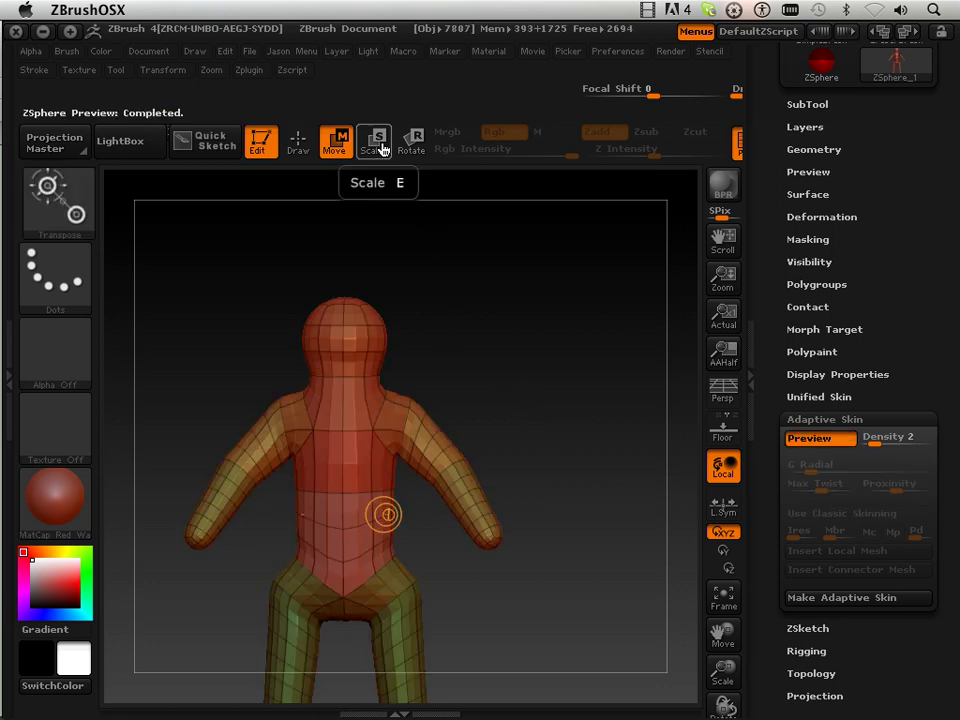
- Try bending the upper body over at the waist, rotate it back upright and compare the skin preview with the ZSpheres
{"action": "left_click", "coordinate": [406, 144]}
{"action": "left_click_drag", "start_coordinate": [488, 367], "coordinate": [439, 362]}
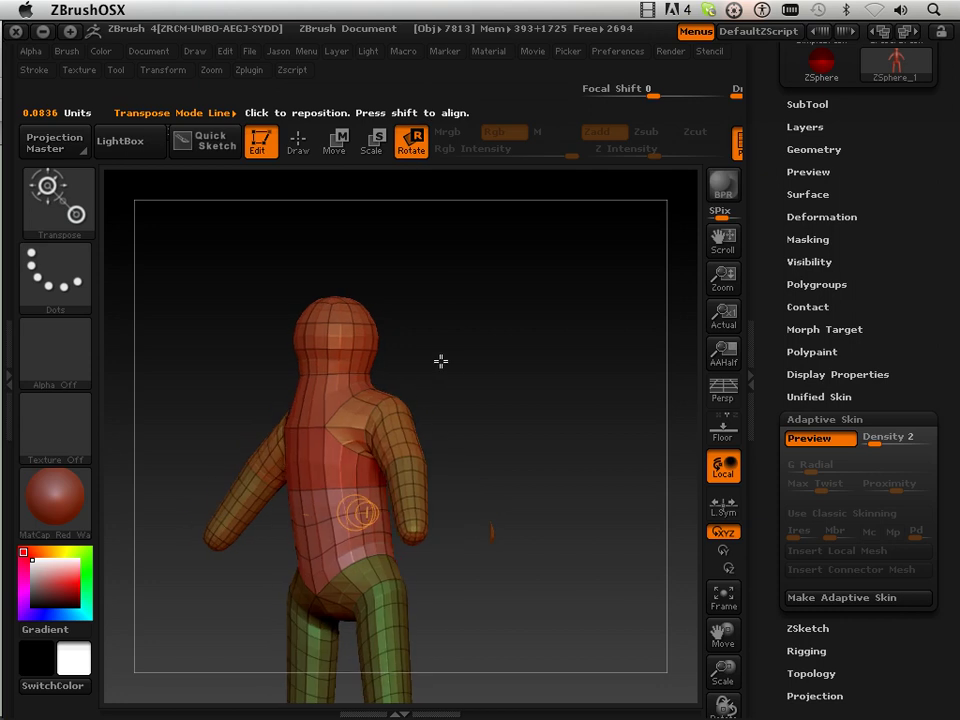
{"action": "key", "text": "a"}
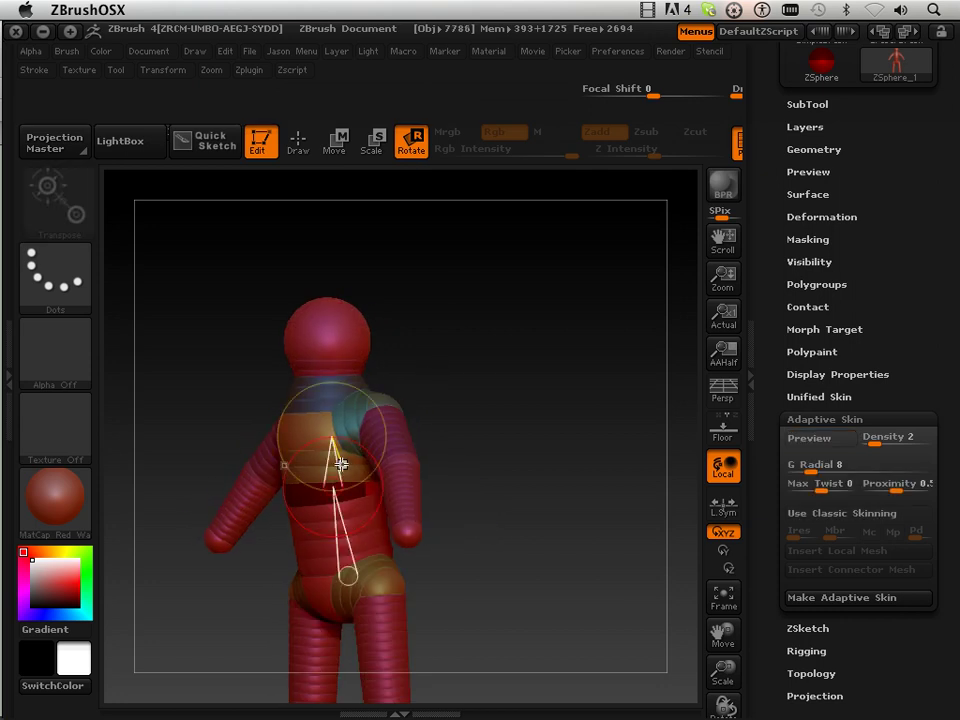
{"action": "key", "text": "a"}
{"action": "left_click_drag", "start_coordinate": [338, 469], "coordinate": [321, 500]}
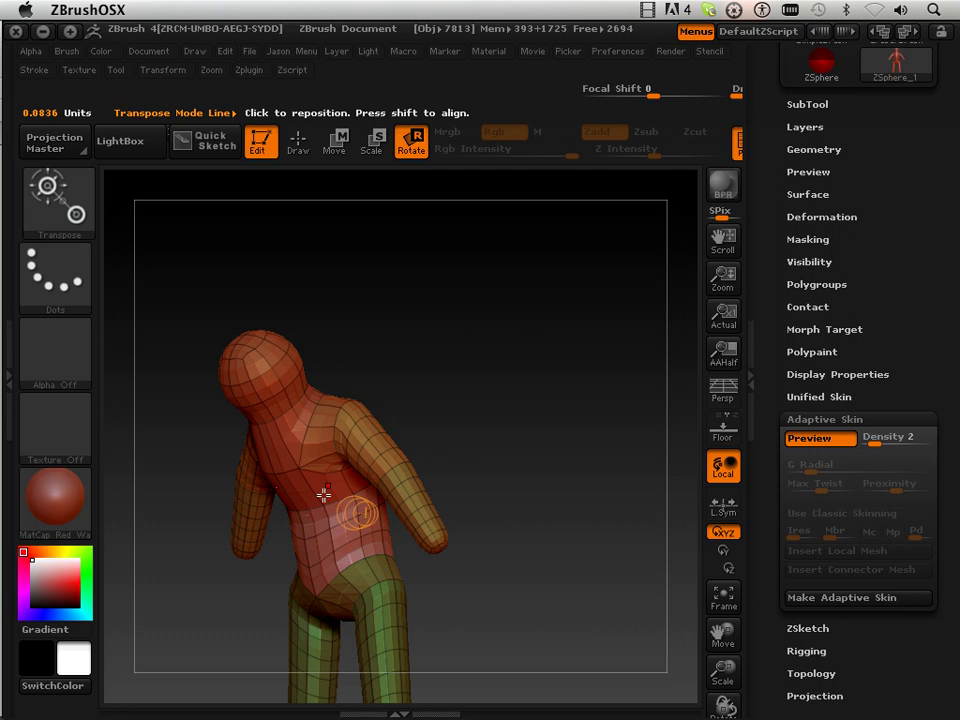
{"action": "key", "text": "a"}
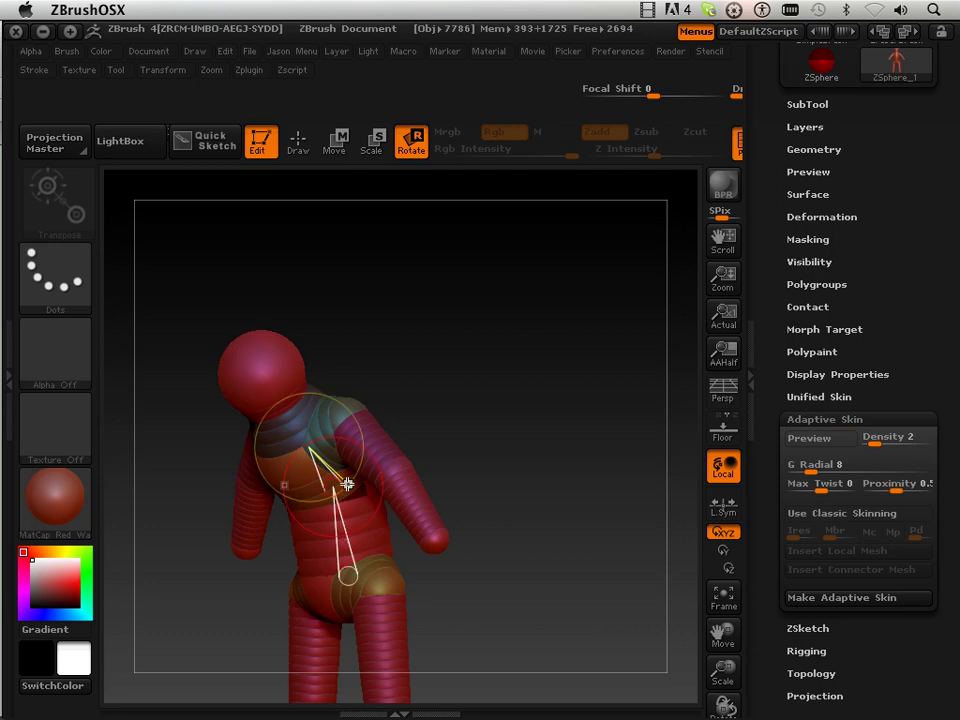
{"action": "left_click_drag", "start_coordinate": [345, 491], "coordinate": [375, 437]}
{"action": "key", "text": "a"}
{"action": "mouse_move", "coordinate": [440, 420]}
{"action": "left_mouse_down"}
{"action": "mouse_move", "coordinate": [519, 396]}
{"action": "mouse_move", "coordinate": [420, 416]}
{"action": "mouse_move", "coordinate": [422, 407]}
{"action": "mouse_move", "coordinate": [454, 431]}
{"action": "left_mouse_up"}
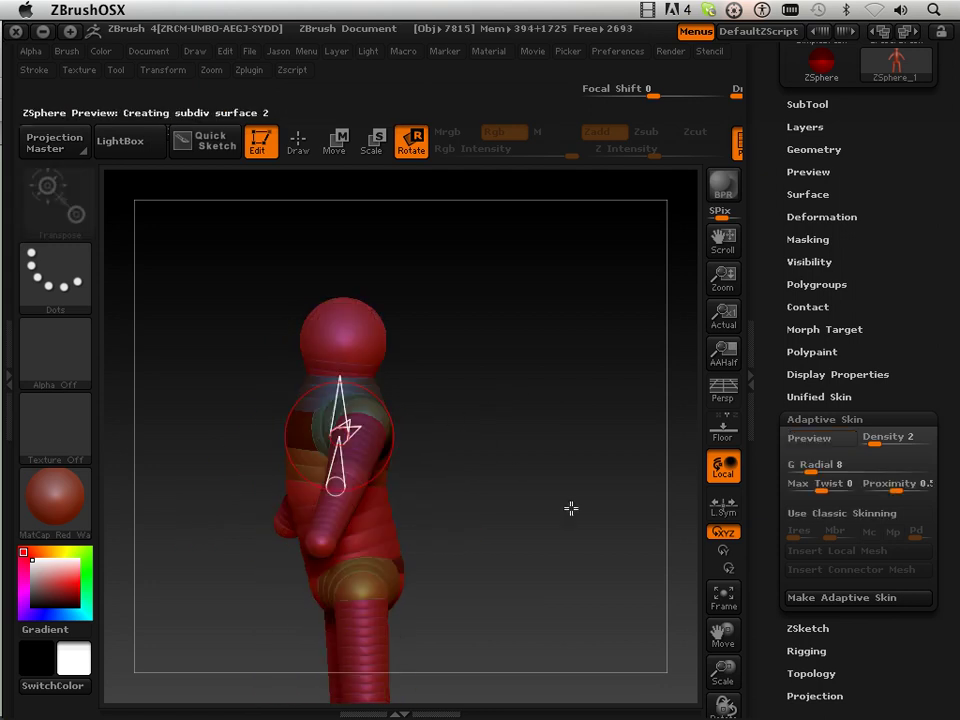
{"action": "left_click_drag", "start_coordinate": [722, 633], "coordinate": [664, 582]}
{"action": "key", "text": "a"}
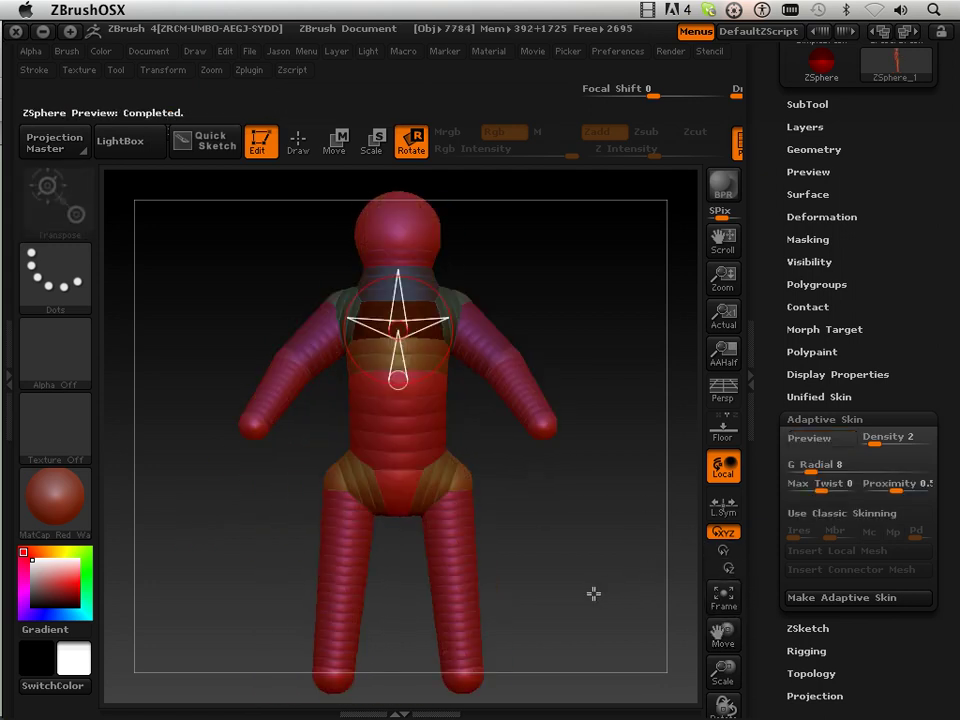
{"action": "key", "text": "a"}
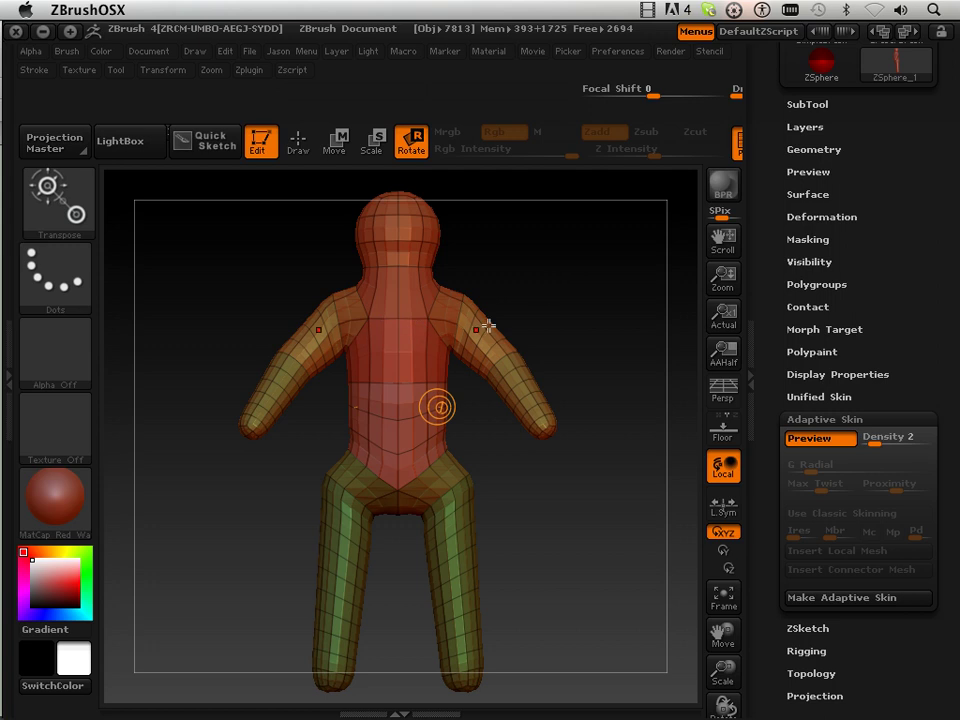
- Rotate the shoulders from a view above the head to adjust the arms' direction, checking the skin preview
{"action": "left_click_drag", "start_coordinate": [551, 287], "coordinate": [489, 402]}
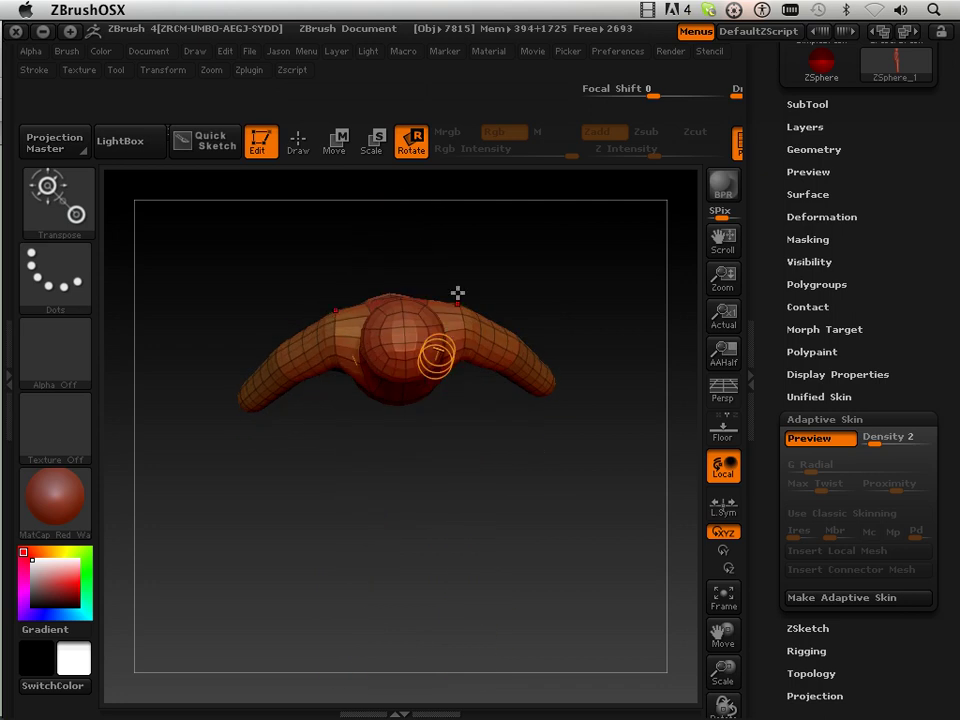
{"action": "key", "text": "a"}
{"action": "mouse_move", "coordinate": [456, 311]}
{"action": "left_mouse_down"}
{"action": "mouse_move", "coordinate": [486, 274]}
{"action": "mouse_move", "coordinate": [439, 317]}
{"action": "mouse_move", "coordinate": [442, 326]}
{"action": "left_mouse_up"}
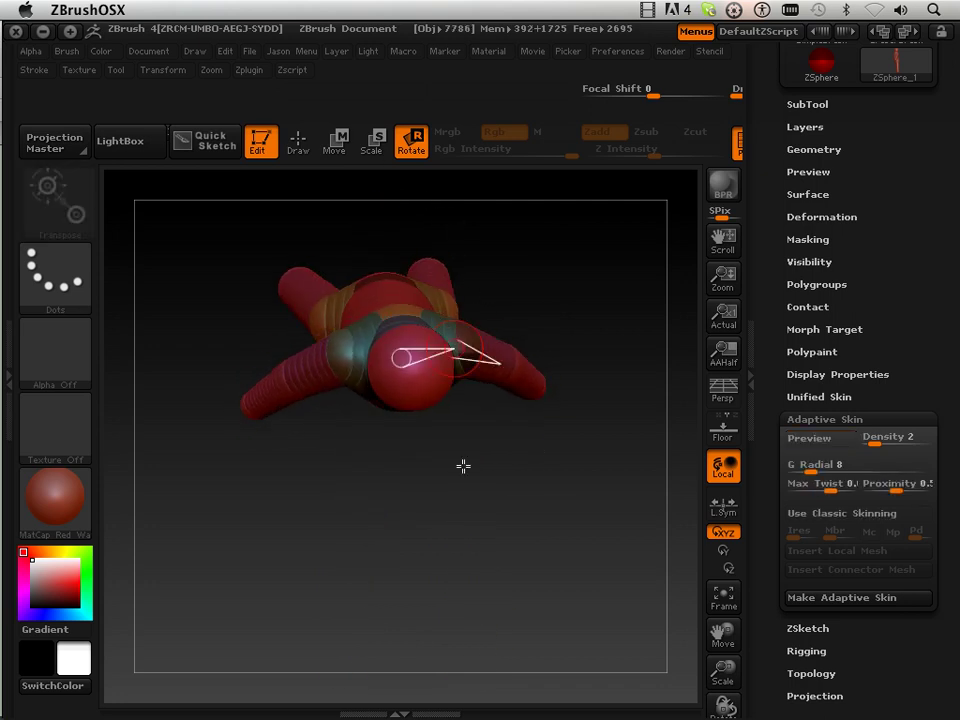
{"action": "left_click_drag", "start_coordinate": [465, 522], "coordinate": [461, 302]}
{"action": "key", "text": "a"}
{"action": "left_click_drag", "start_coordinate": [552, 356], "coordinate": [555, 572]}
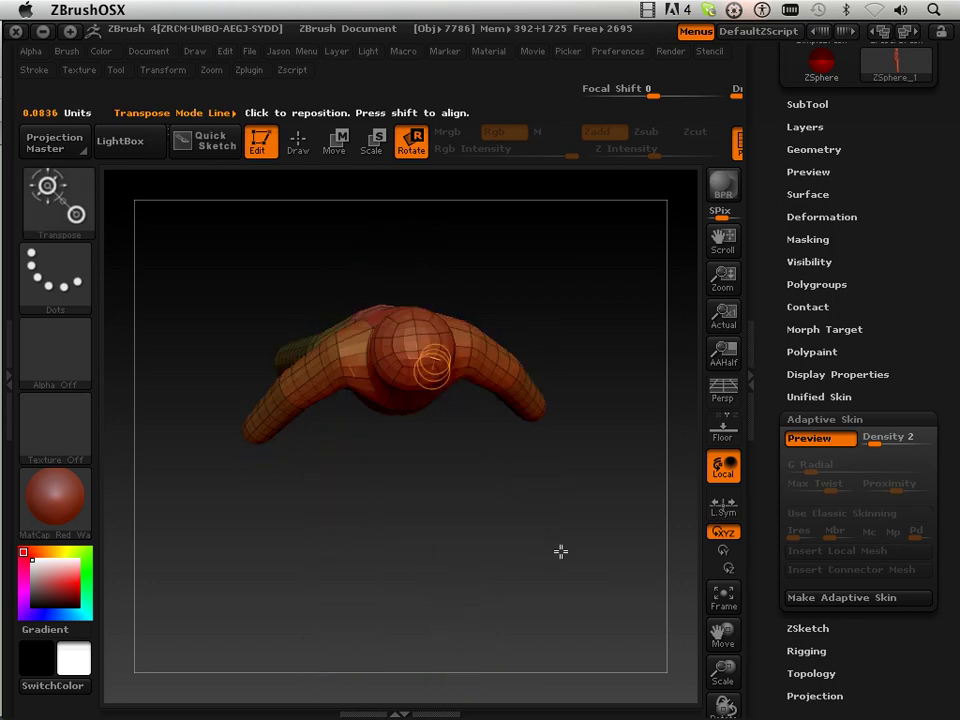
{"action": "key", "text": "a"}
{"action": "left_click_drag", "start_coordinate": [443, 325], "coordinate": [444, 336]}
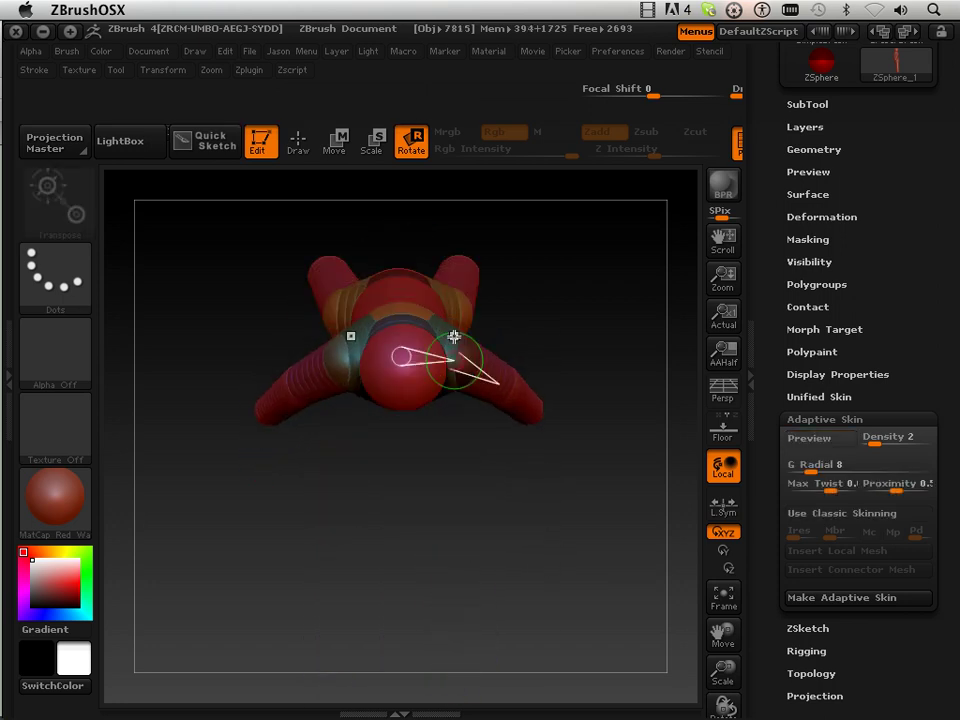
{"action": "key", "text": "a"}
{"action": "left_click_drag", "start_coordinate": [499, 531], "coordinate": [450, 326]}
{"action": "key", "text": "a"}
{"action": "key", "text": "a"}
- Check the arms' skin preview in side view and rotate the neck to shift the head's position
{"action": "left_click_drag", "start_coordinate": [520, 382], "coordinate": [487, 363]}
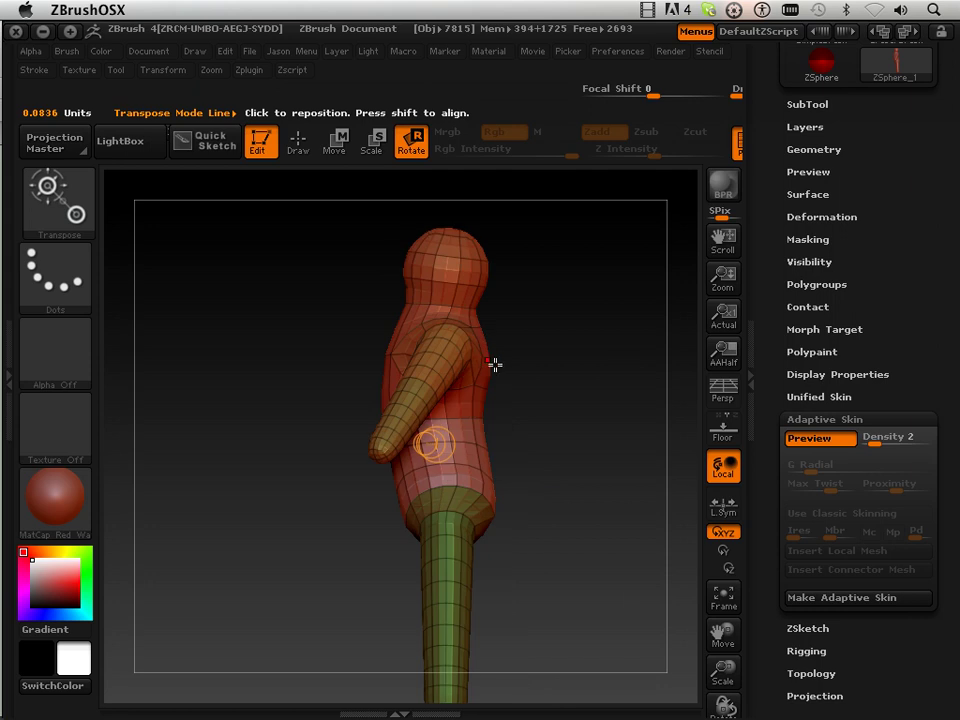
{"action": "key", "text": "a"}
{"action": "key", "text": "a"}
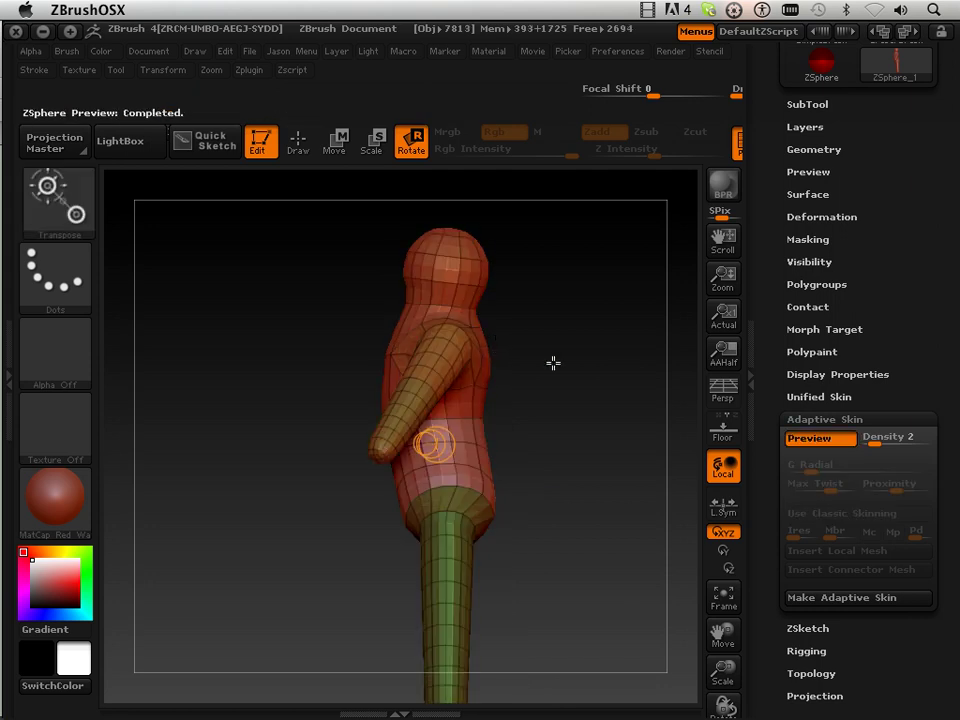
{"action": "left_click_drag", "start_coordinate": [562, 375], "coordinate": [390, 369]}
{"action": "key", "text": "a"}
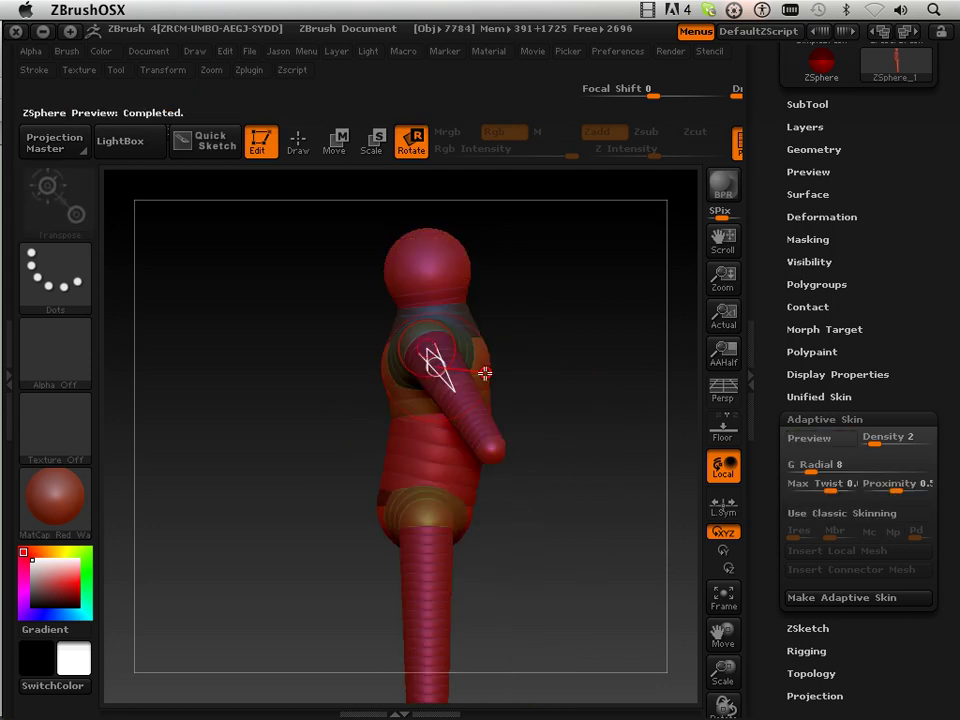
{"action": "mouse_move", "coordinate": [444, 313]}
{"action": "left_mouse_down"}
{"action": "mouse_move", "coordinate": [456, 315]}
{"action": "mouse_move", "coordinate": [449, 311]}
{"action": "left_mouse_up"}
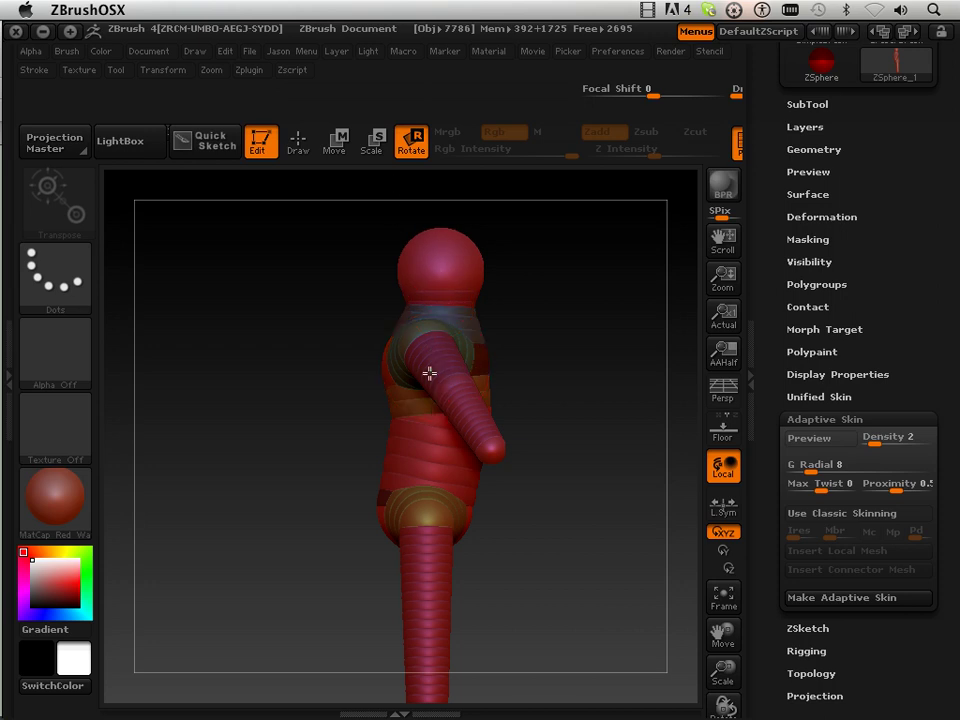
- Rotate the forearms to bend both arms at the elbows
{"action": "left_click_drag", "start_coordinate": [323, 338], "coordinate": [339, 431]}
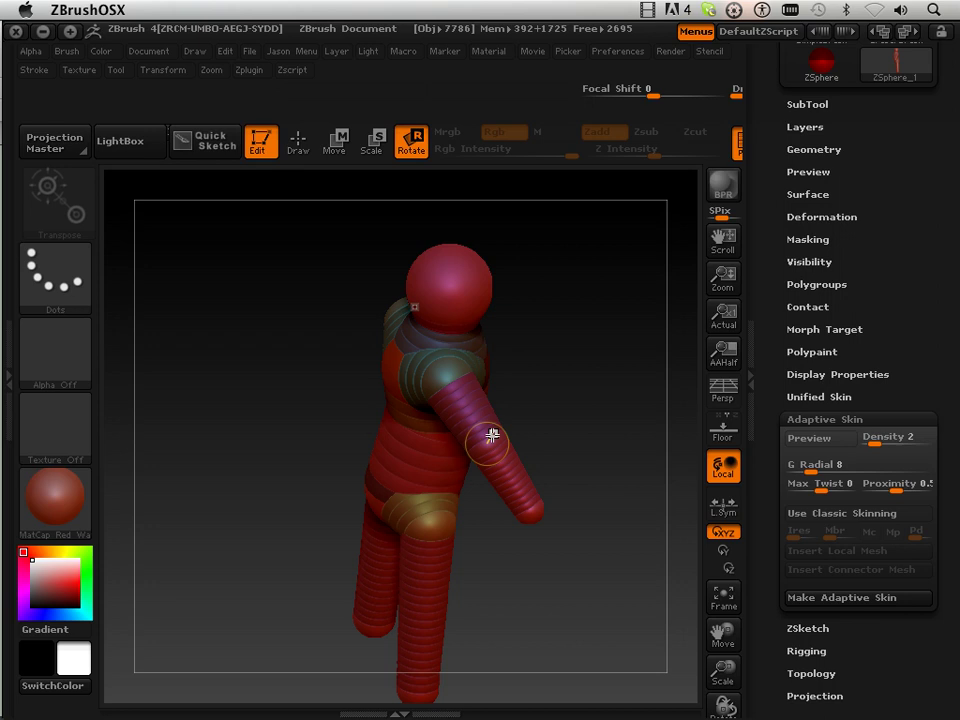
{"action": "left_click_drag", "start_coordinate": [499, 490], "coordinate": [410, 490]}
{"action": "left_click_drag", "start_coordinate": [552, 492], "coordinate": [544, 447]}
- Rotate the waist and chest sections in side view to adjust the torso's lean and check the skin preview
{"action": "mouse_move", "coordinate": [456, 467]}
{"action": "left_mouse_down"}
{"action": "mouse_move", "coordinate": [439, 463]}
{"action": "mouse_move", "coordinate": [447, 484]}
{"action": "left_mouse_up"}
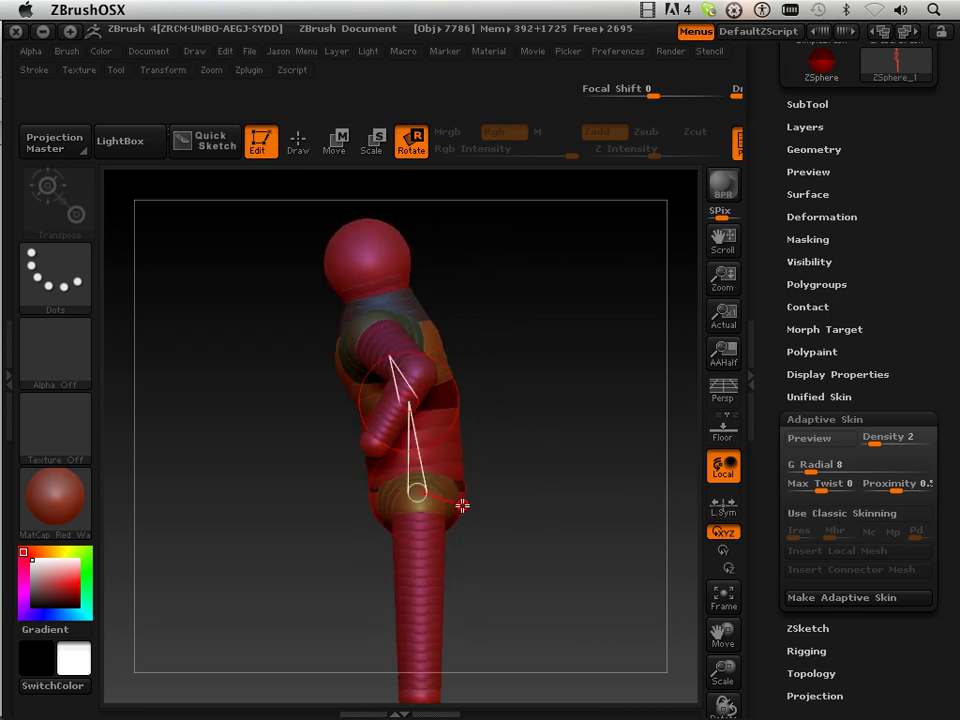
{"action": "left_click_drag", "start_coordinate": [439, 365], "coordinate": [446, 392]}
{"action": "key", "text": "a"}
{"action": "left_click_drag", "start_coordinate": [266, 514], "coordinate": [340, 508]}
{"action": "left_click_drag", "start_coordinate": [535, 325], "coordinate": [507, 332]}
{"action": "left_click_drag", "start_coordinate": [418, 343], "coordinate": [591, 322]}
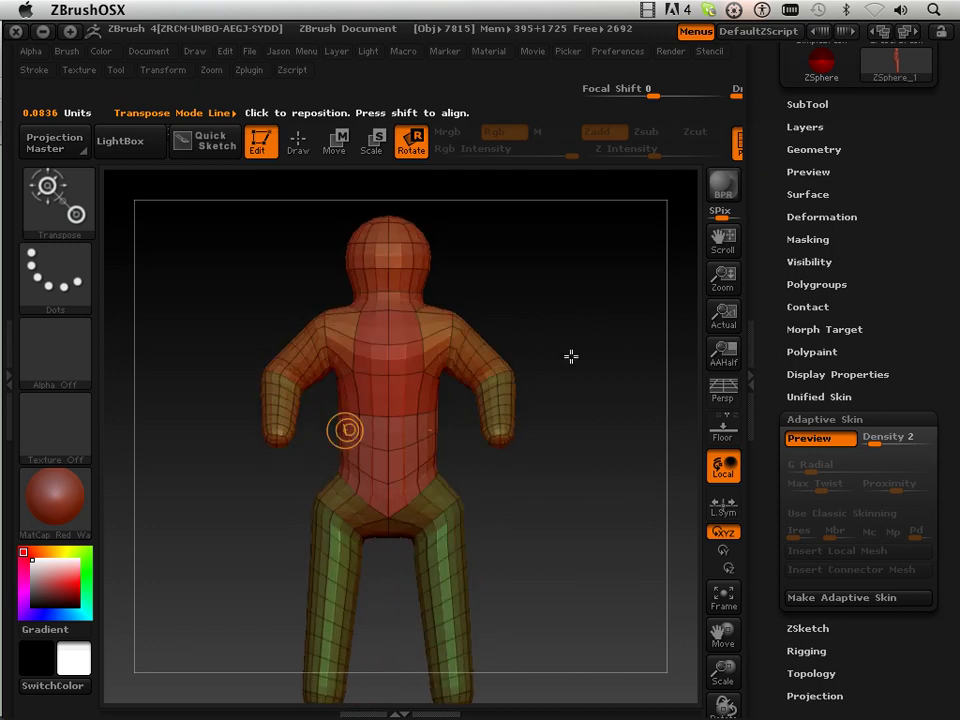
- Rotate the forearms slightly outward, bring the upper arms down beside the torso and check the skin preview
{"action": "key", "text": "a"}
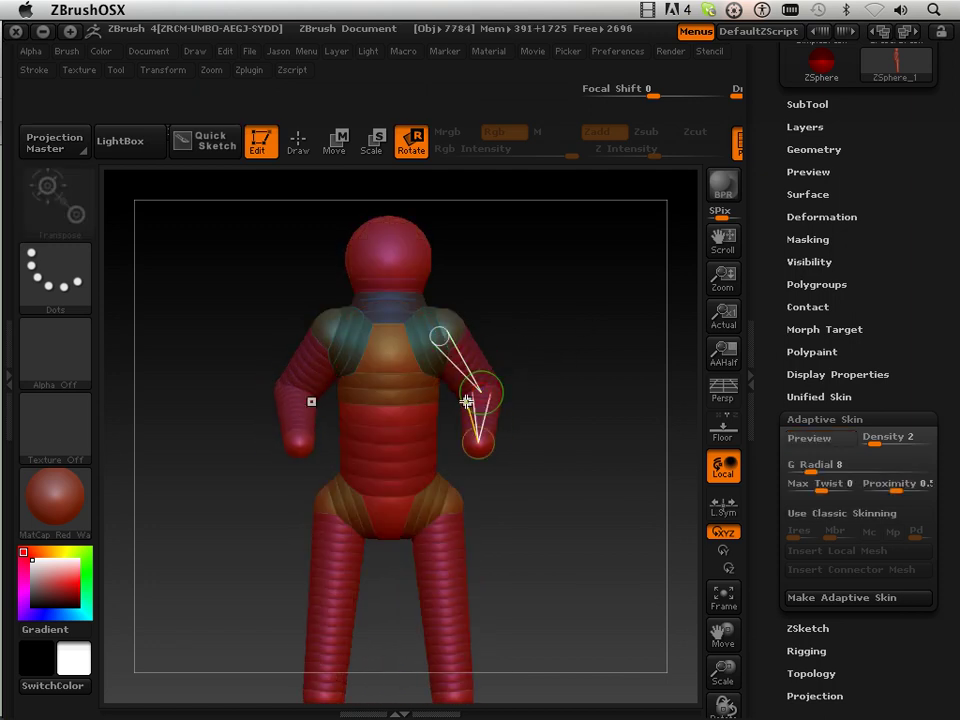
{"action": "left_click_drag", "start_coordinate": [488, 434], "coordinate": [497, 446]}
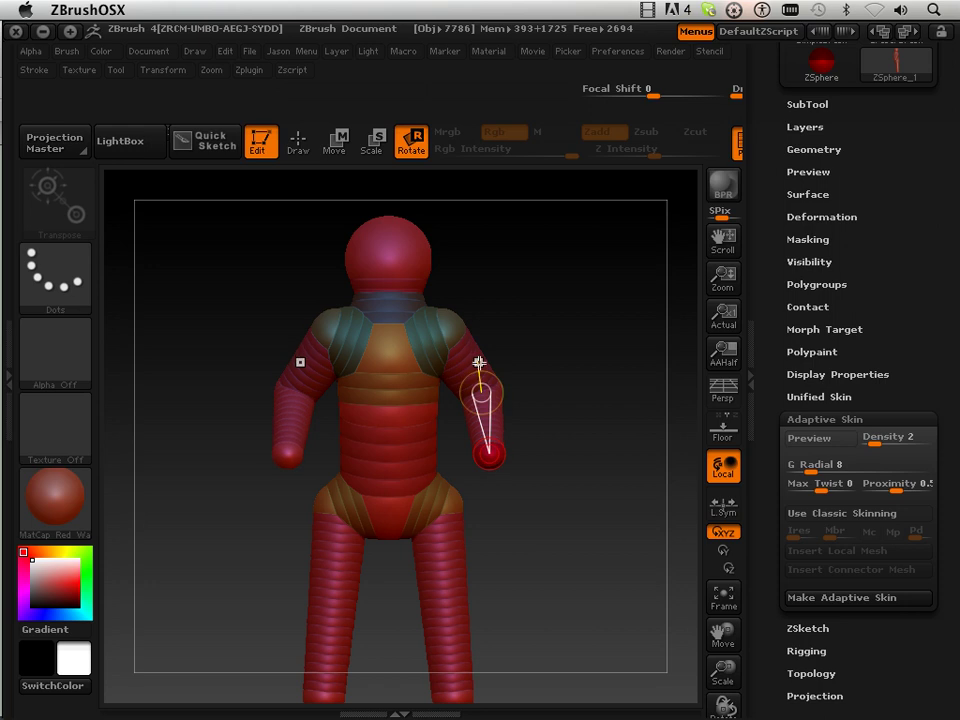
{"action": "left_click_drag", "start_coordinate": [476, 365], "coordinate": [462, 372]}
{"action": "key", "text": "a"}
{"action": "key", "text": "a"}
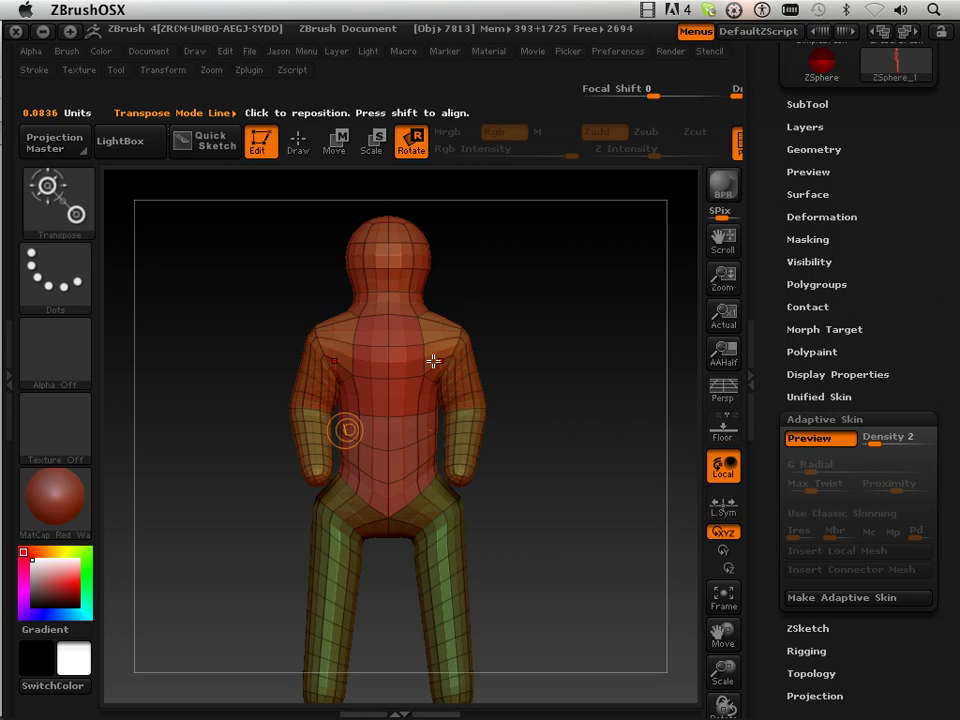
- Rotate the upper arms outward away from the torso and check the skin preview up close
{"action": "key", "text": "a"}
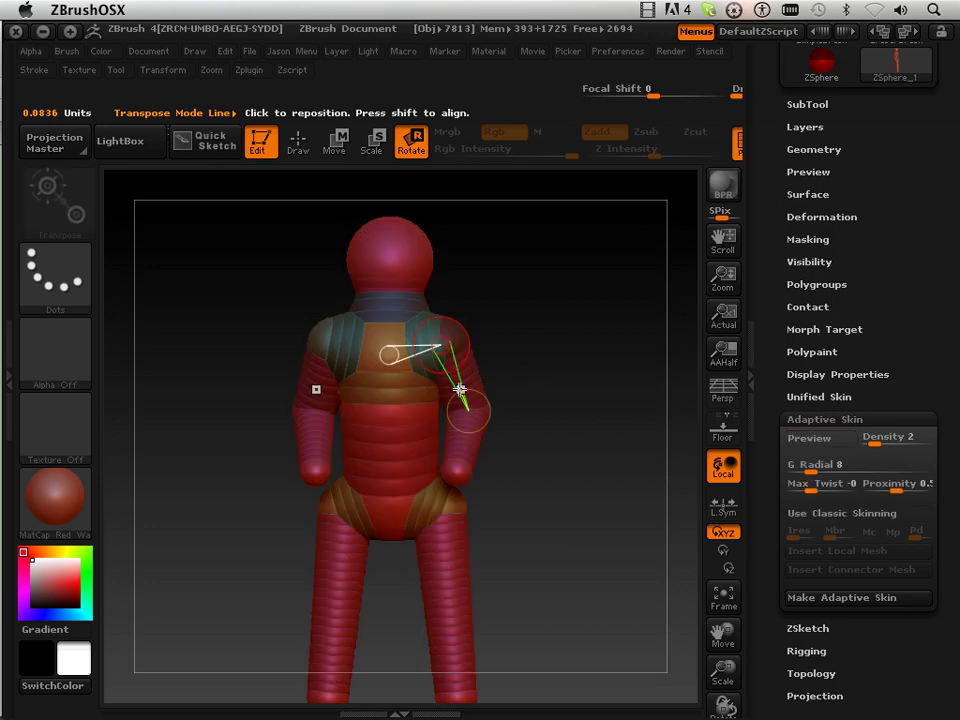
{"action": "left_click_drag", "start_coordinate": [473, 381], "coordinate": [514, 422]}
{"action": "key", "text": "a"}
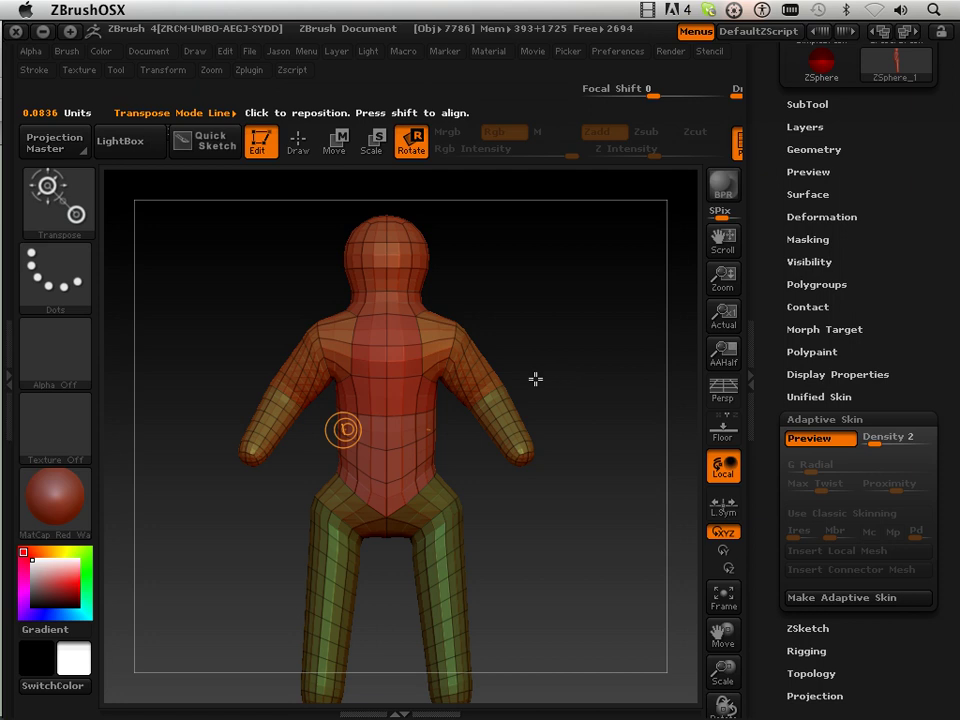
{"action": "mouse_move", "coordinate": [545, 374]}
{"action": "left_mouse_down"}
{"action": "mouse_move", "coordinate": [549, 356]}
{"action": "mouse_move", "coordinate": [517, 366]}
{"action": "left_mouse_up"}
{"action": "left_click_drag", "start_coordinate": [717, 669], "coordinate": [720, 676]}
{"action": "left_click_drag", "start_coordinate": [587, 576], "coordinate": [588, 595]}
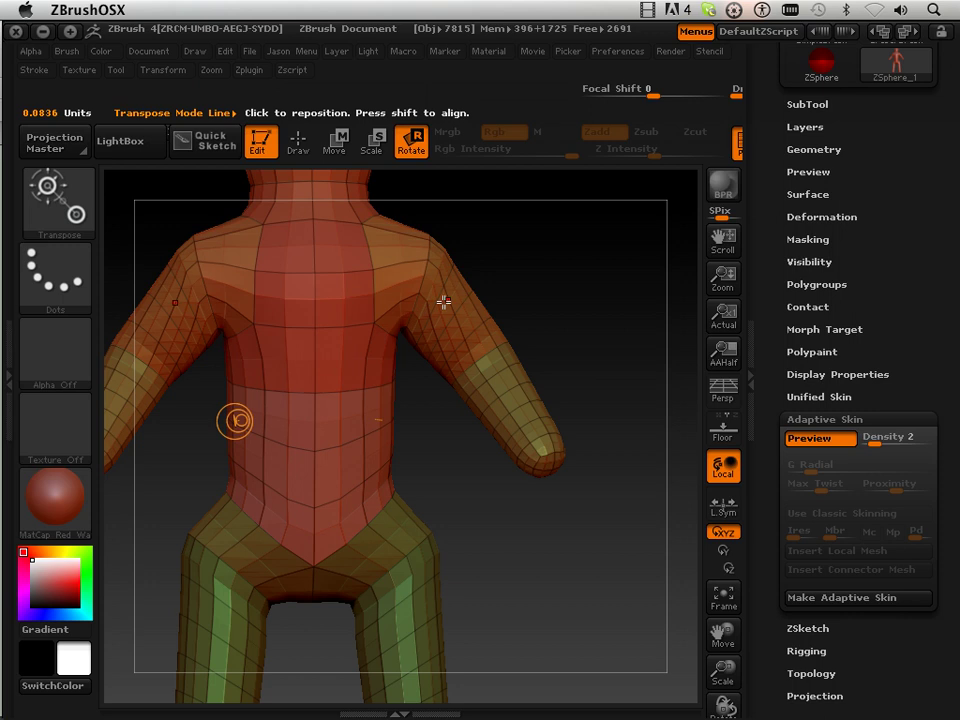
- Examine the arms around the elbows from several angles, comparing the ZSpheres with the skin preview
{"action": "key", "text": "a"}
{"action": "left_click", "coordinate": [465, 358]}
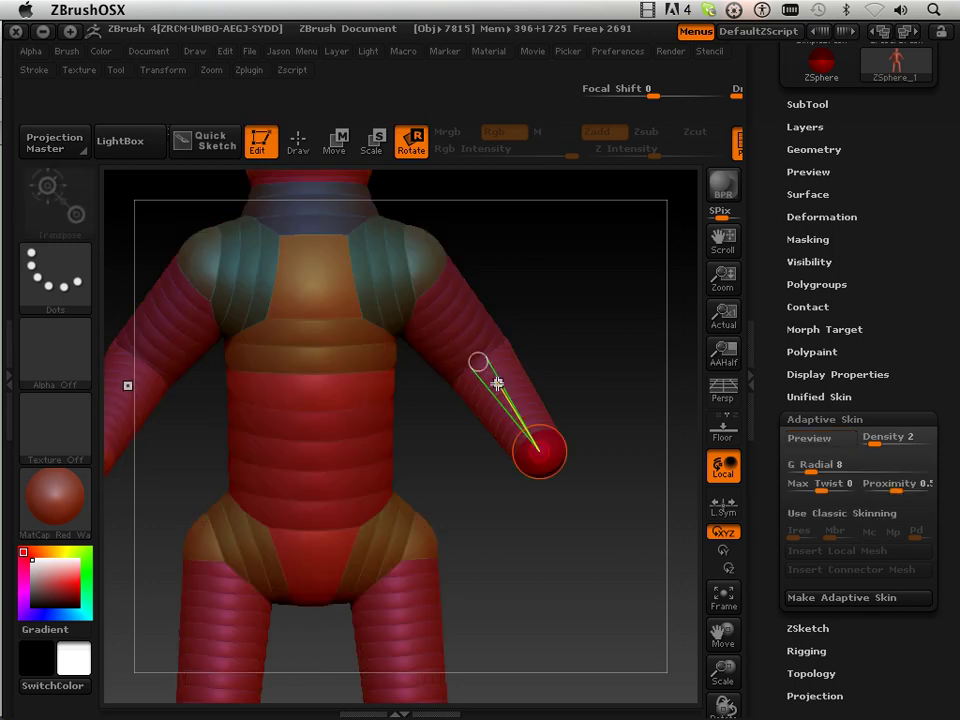
{"action": "left_click_drag", "start_coordinate": [628, 421], "coordinate": [562, 312]}
{"action": "key", "text": "a"}
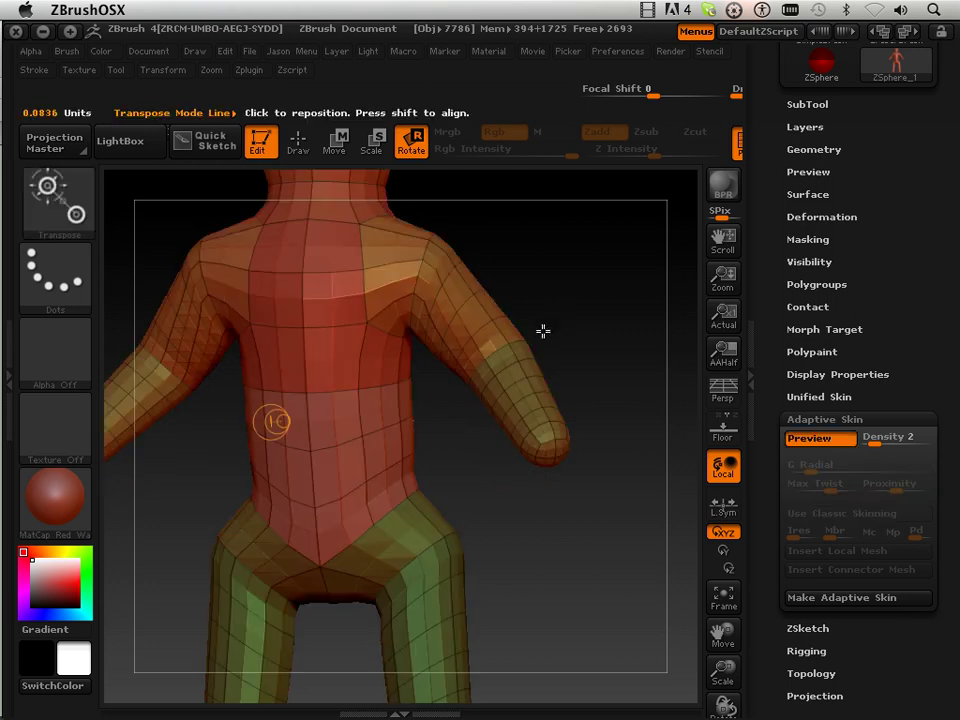
{"action": "mouse_move", "coordinate": [487, 492]}
{"action": "left_mouse_down"}
{"action": "mouse_move", "coordinate": [510, 480]}
{"action": "mouse_move", "coordinate": [500, 478]}
{"action": "left_mouse_up"}
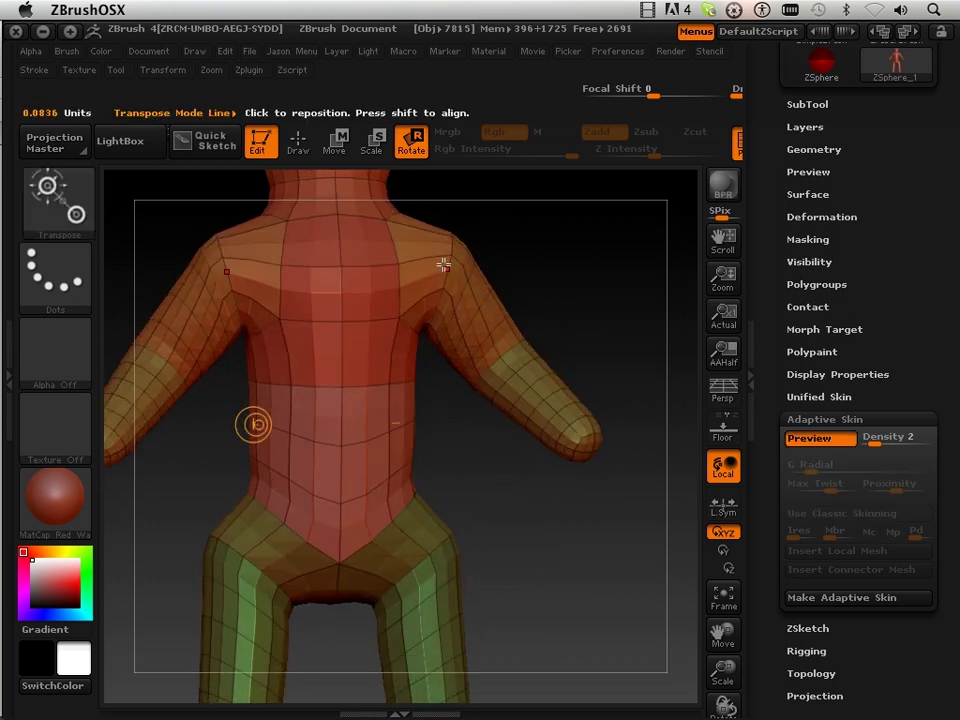
{"action": "key", "text": "a"}
{"action": "key", "text": "a"}
{"action": "left_click_drag", "start_coordinate": [574, 317], "coordinate": [598, 448]}
{"action": "key", "text": "a"}
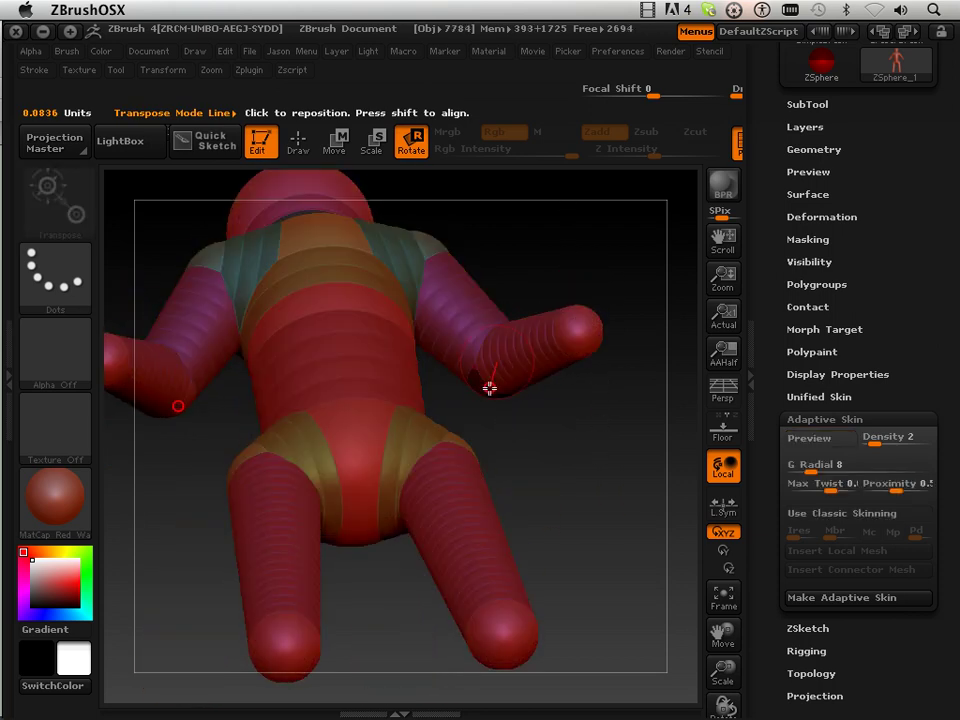
- Examine the bent arms and whole figure from below, front and side, comparing the ZSpheres with the skin preview
{"action": "key", "text": "a"}
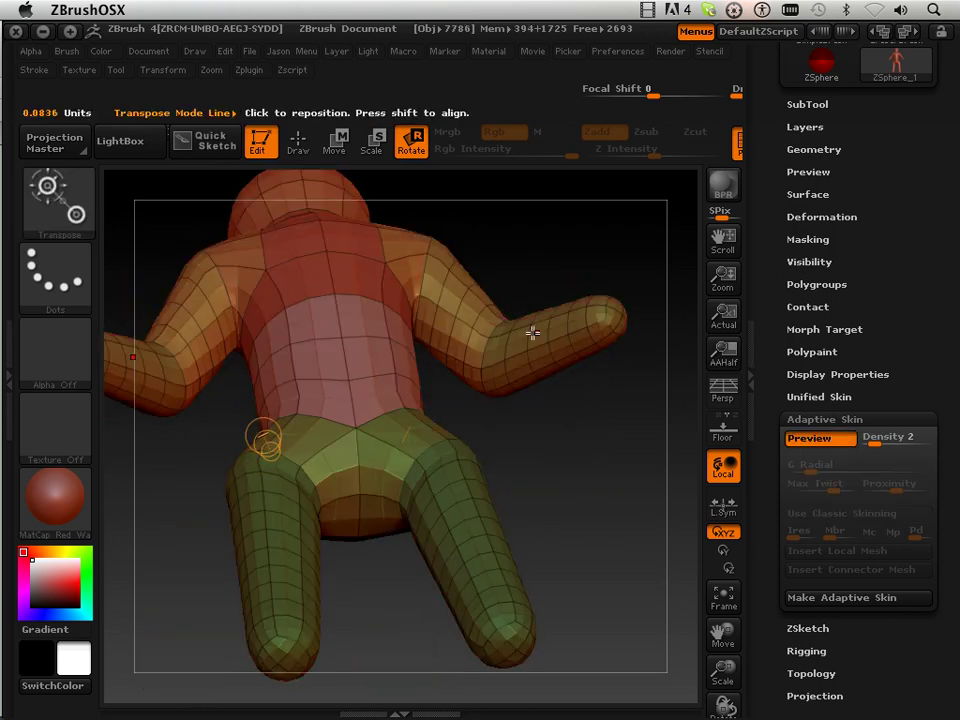
{"action": "left_click_drag", "start_coordinate": [529, 366], "coordinate": [487, 402]}
{"action": "key", "text": "a"}
{"action": "key", "text": "a"}
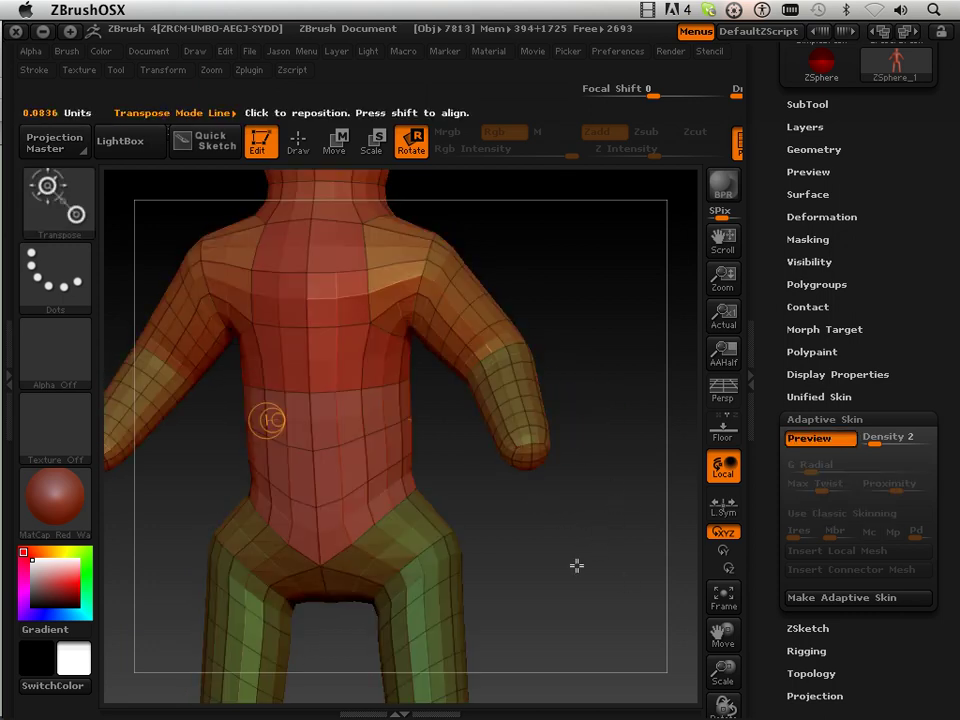
{"action": "left_click_drag", "start_coordinate": [725, 671], "coordinate": [529, 566]}
{"action": "key", "text": "a"}
{"action": "key", "text": "a"}
{"action": "key", "text": "a"}
{"action": "key", "text": "a"}
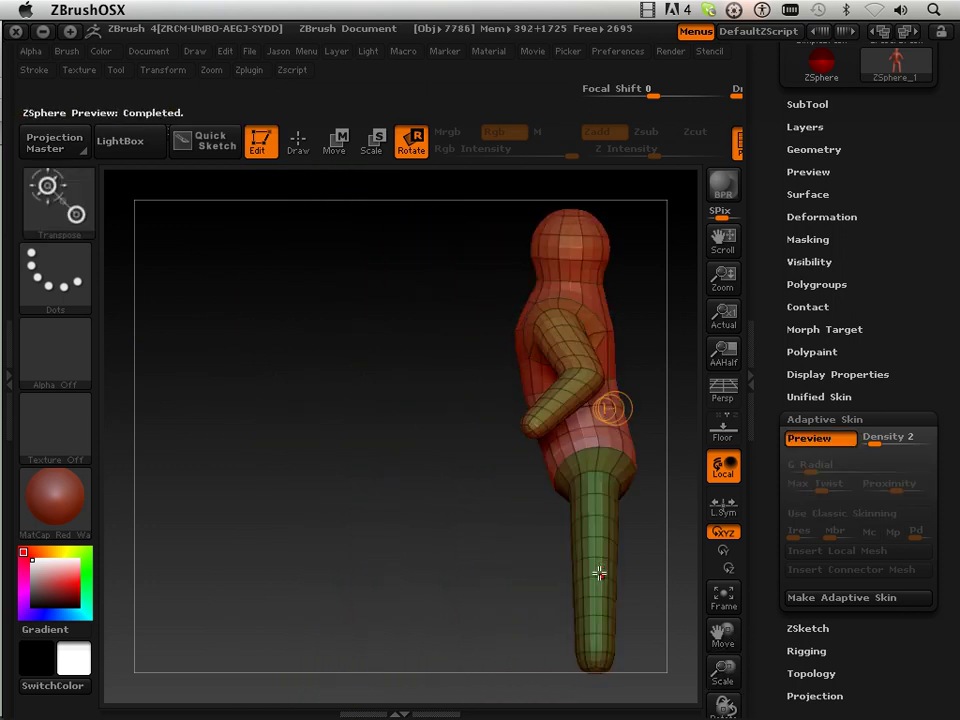
- Rotate the upper body slightly backward at the waist and chest in side view, undoing one rotation and checking the skin preview
{"action": "key", "text": "a"}
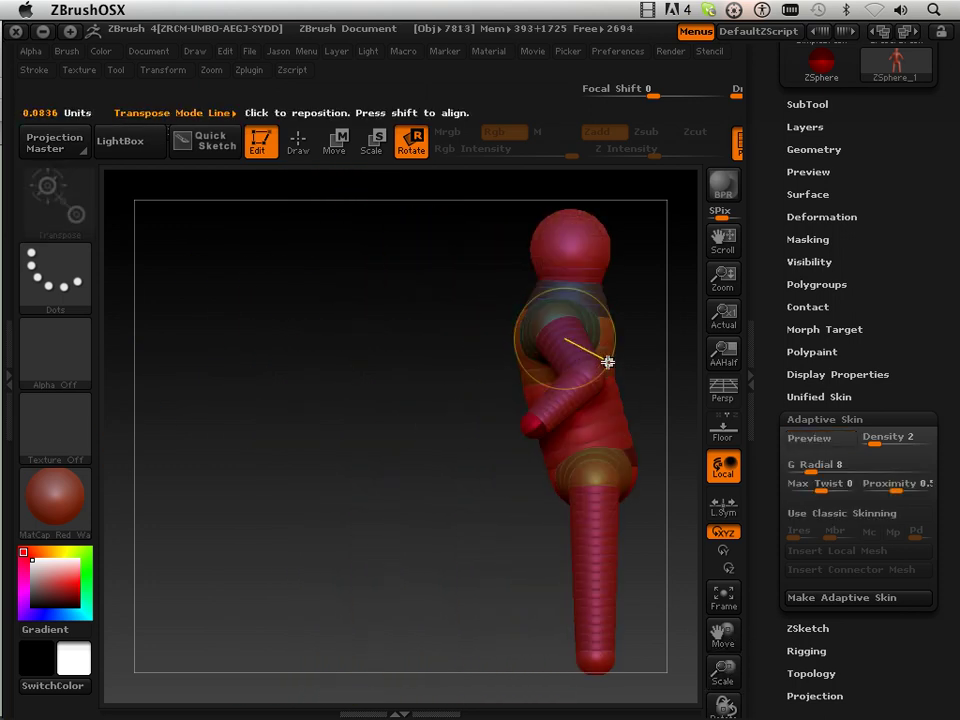
{"action": "key", "text": "super+z"}
{"action": "key", "text": "a"}
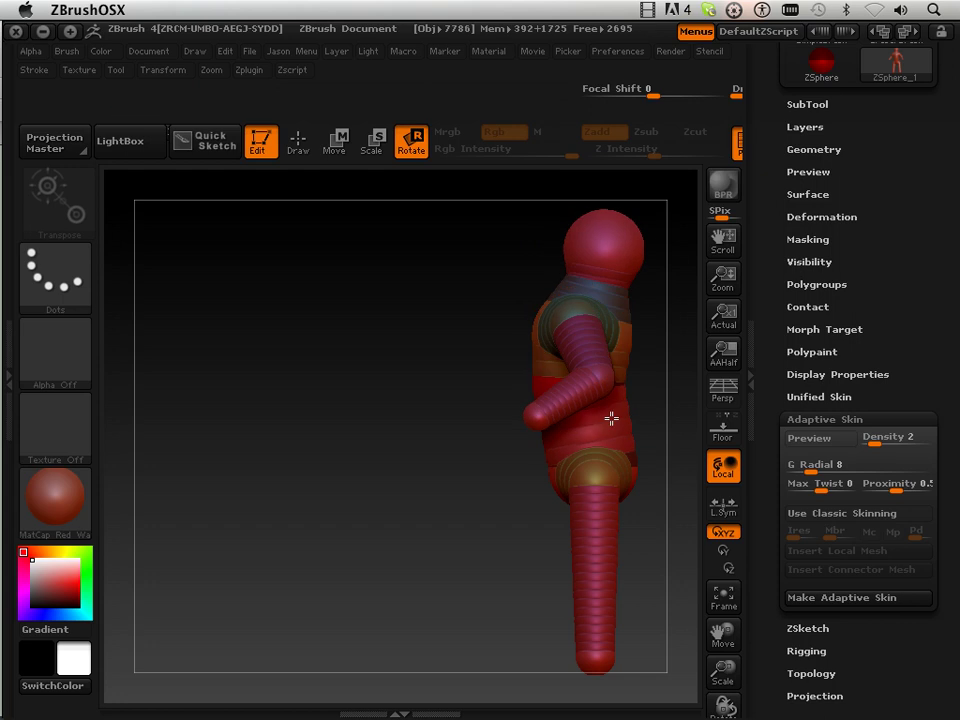
{"action": "key", "text": "a"}
{"action": "left_click_drag", "start_coordinate": [611, 418], "coordinate": [615, 375]}
{"action": "key", "text": "a"}
{"action": "key", "text": "a"}
{"action": "mouse_move", "coordinate": [454, 542]}
{"action": "left_mouse_down"}
{"action": "mouse_move", "coordinate": [519, 549]}
{"action": "mouse_move", "coordinate": [453, 537]}
{"action": "left_mouse_up"}
{"action": "key", "text": "a"}
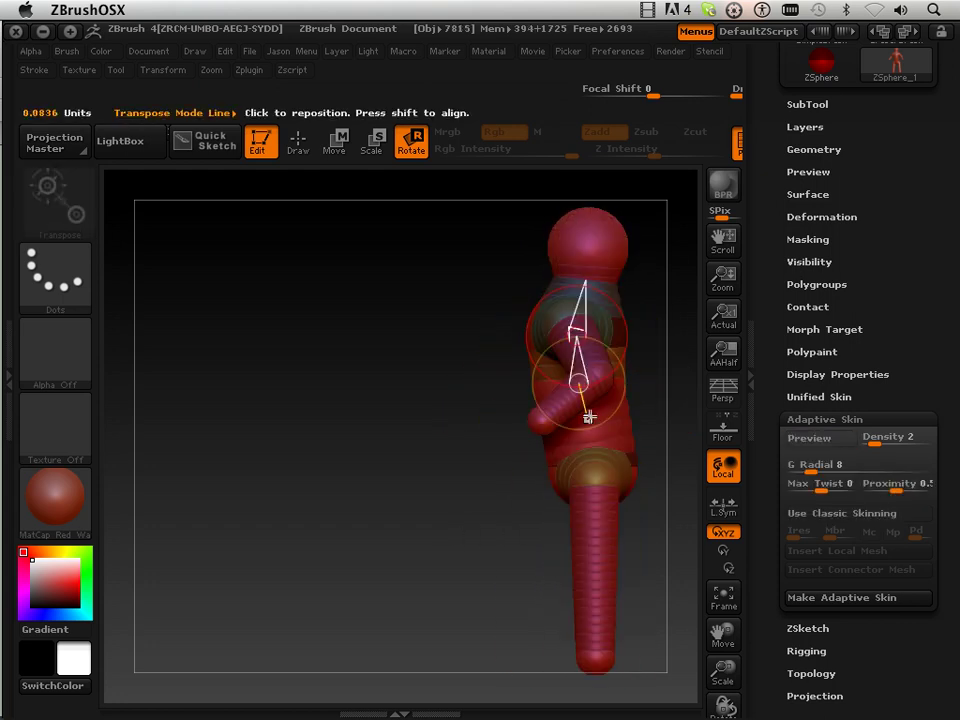
{"action": "left_click_drag", "start_coordinate": [606, 407], "coordinate": [613, 381]}
{"action": "key", "text": "a"}
{"action": "key", "text": "a"}
- Rotate the head and neck forward in side view and check the whole figure's skin preview from the front
{"action": "left_click_drag", "start_coordinate": [609, 296], "coordinate": [596, 271]}
{"action": "key", "text": "a"}
{"action": "left_click_drag", "start_coordinate": [441, 422], "coordinate": [429, 450]}
{"action": "key", "text": "a"}
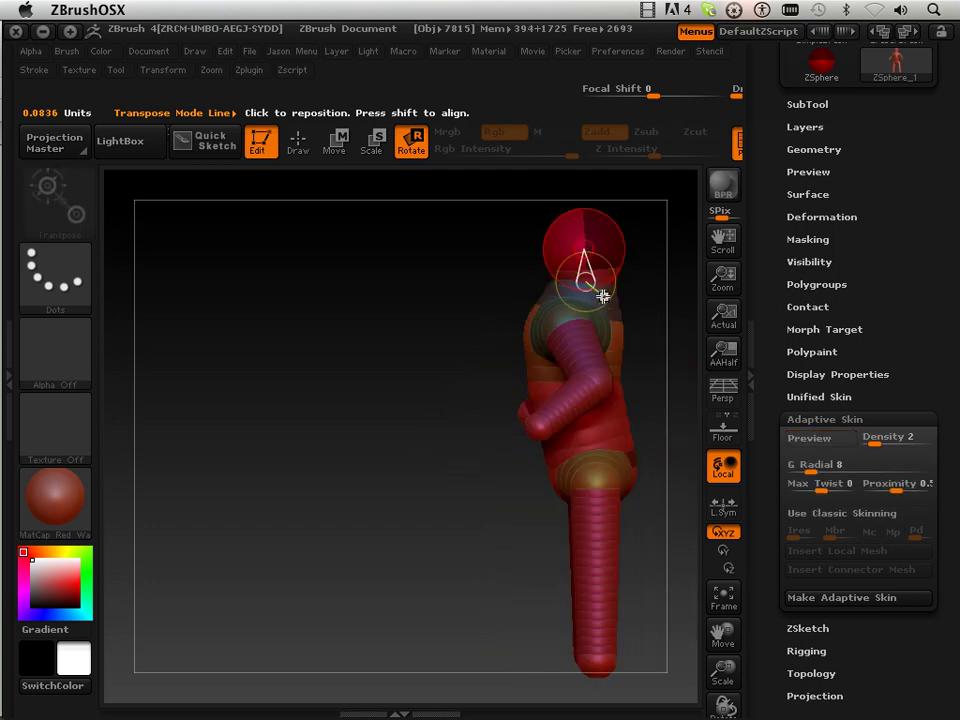
{"action": "left_click_drag", "start_coordinate": [605, 297], "coordinate": [604, 294]}
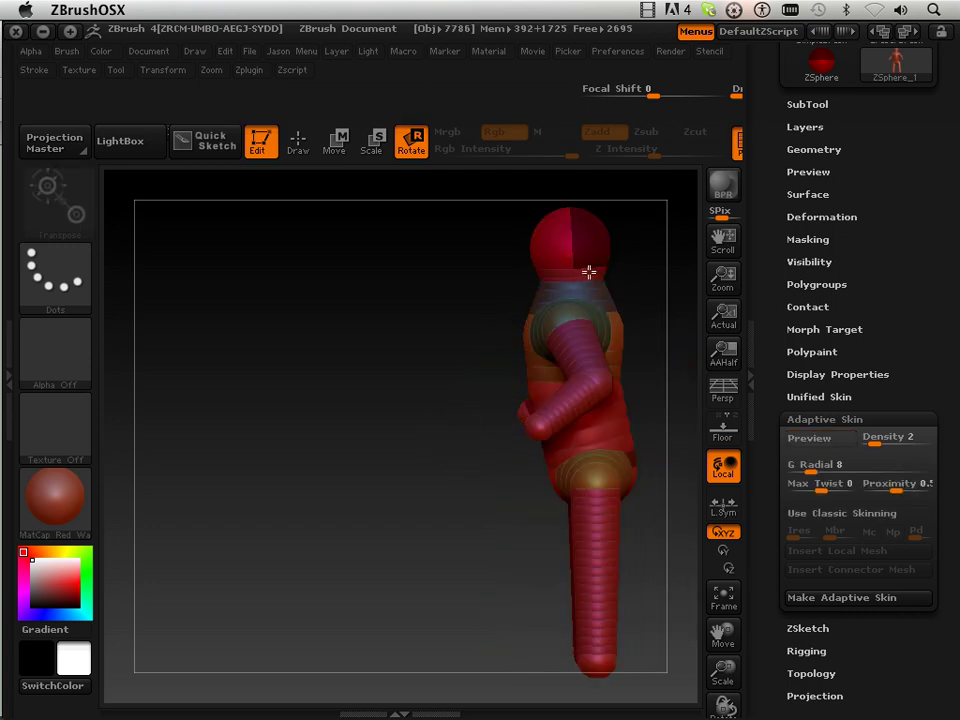
{"action": "key", "text": "a"}
{"action": "left_click_drag", "start_coordinate": [452, 392], "coordinate": [512, 401]}
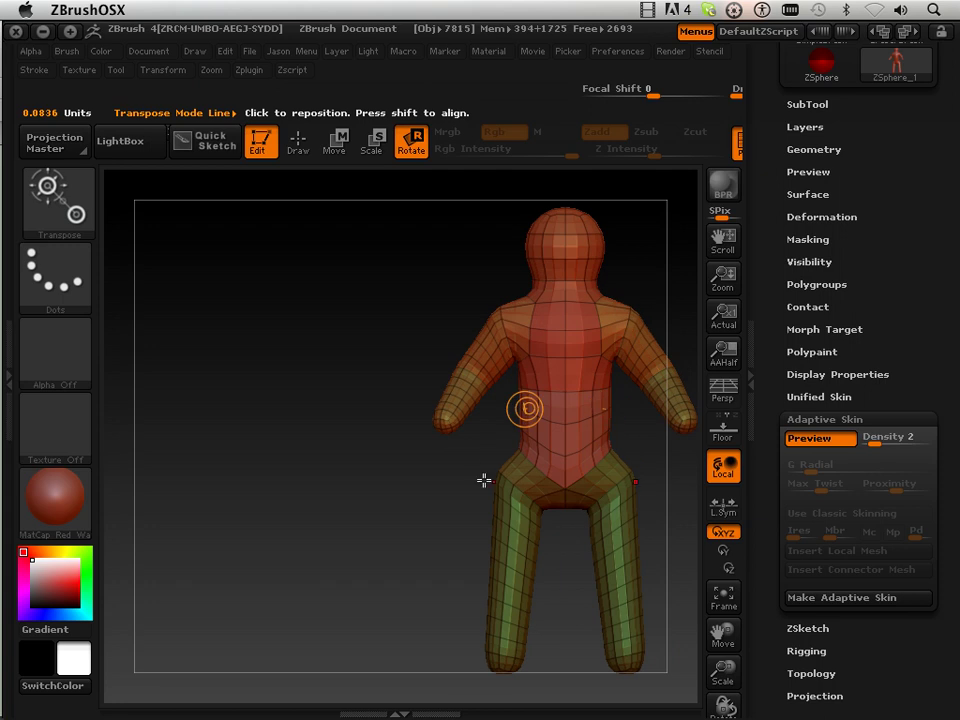
{"action": "left_click_drag", "start_coordinate": [723, 632], "coordinate": [565, 615]}
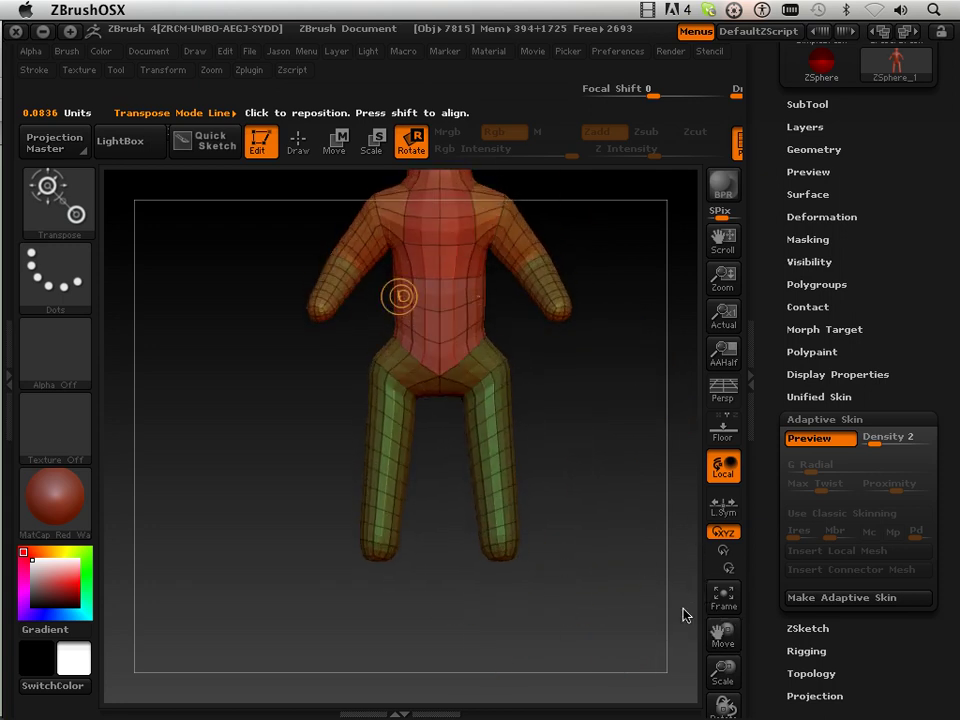
{"action": "mouse_move", "coordinate": [718, 676]}
{"action": "left_mouse_down"}
{"action": "mouse_move", "coordinate": [707, 630]}
{"action": "mouse_move", "coordinate": [720, 657]}
{"action": "left_mouse_up"}
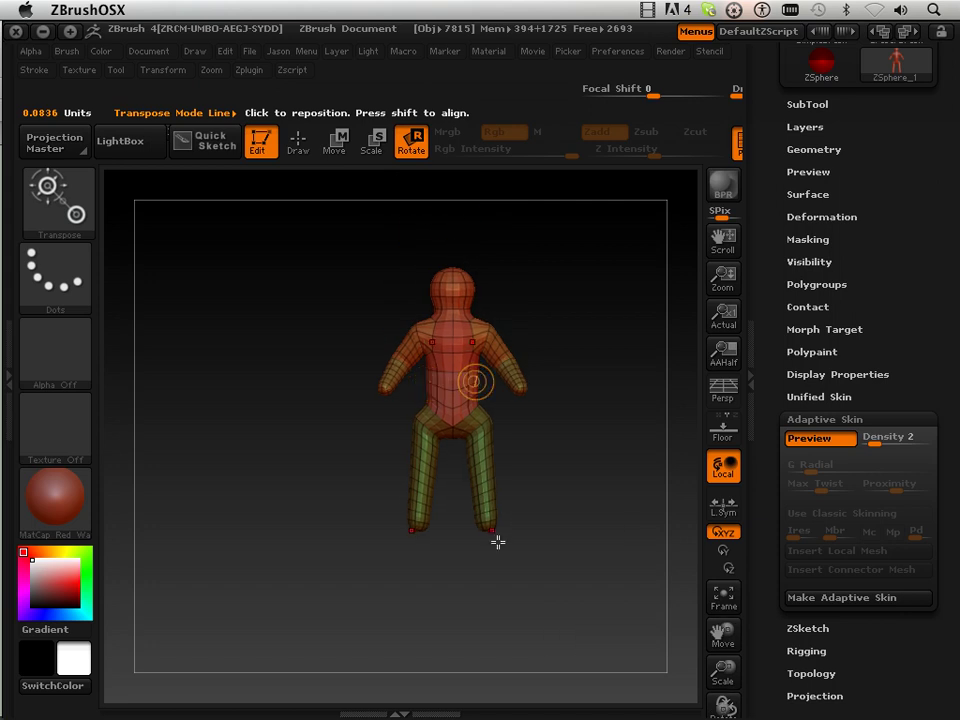